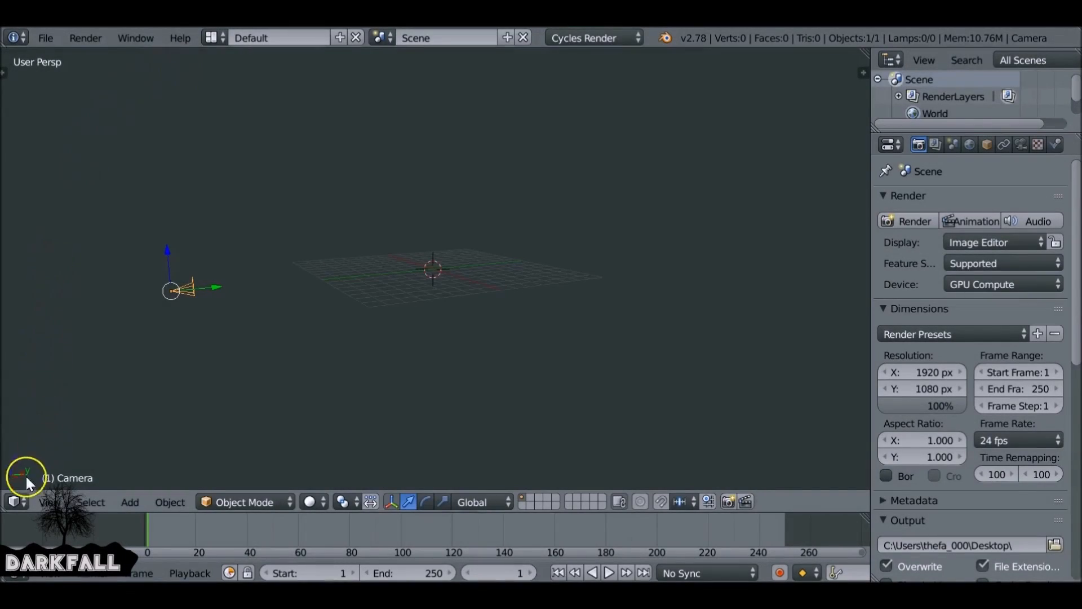
- Switch the screen layout to VSE -Video Editing
{"action": "left_click", "coordinate": [16, 502]}
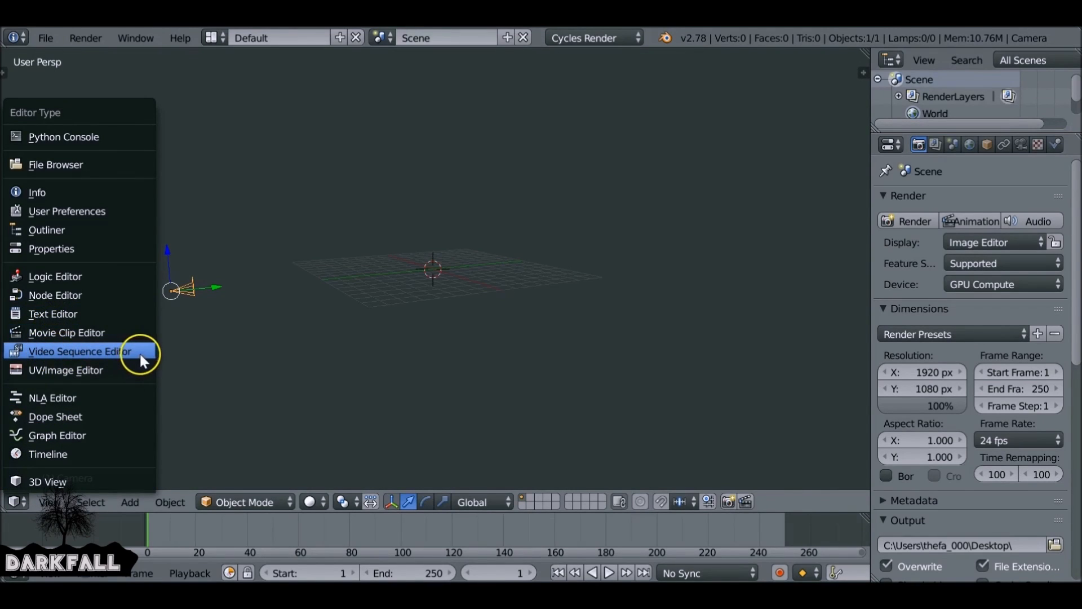
{"action": "left_click", "coordinate": [213, 40]}
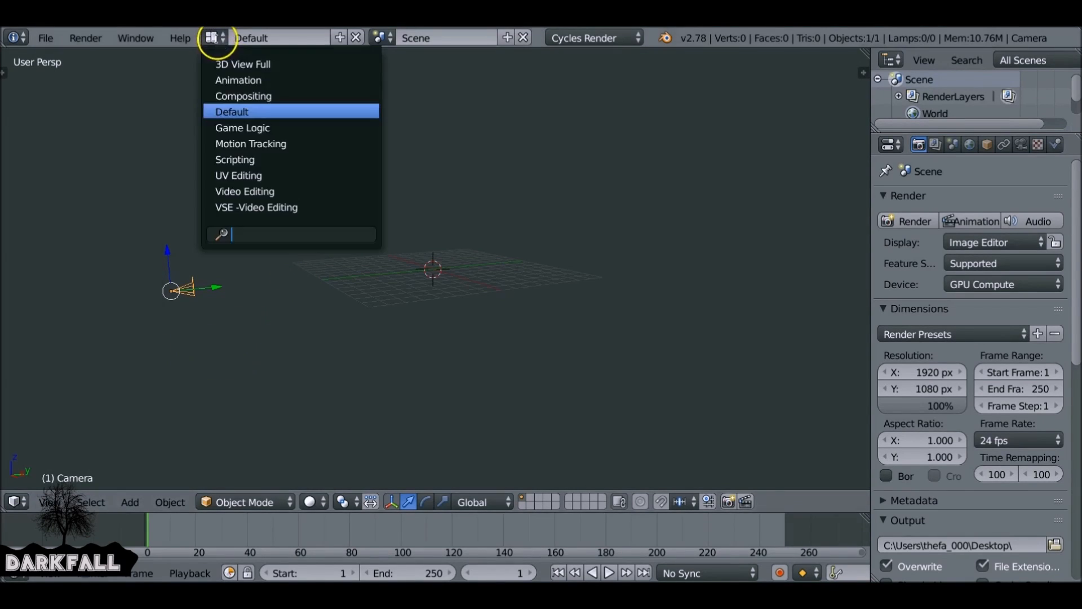
{"action": "left_click", "coordinate": [310, 205]}
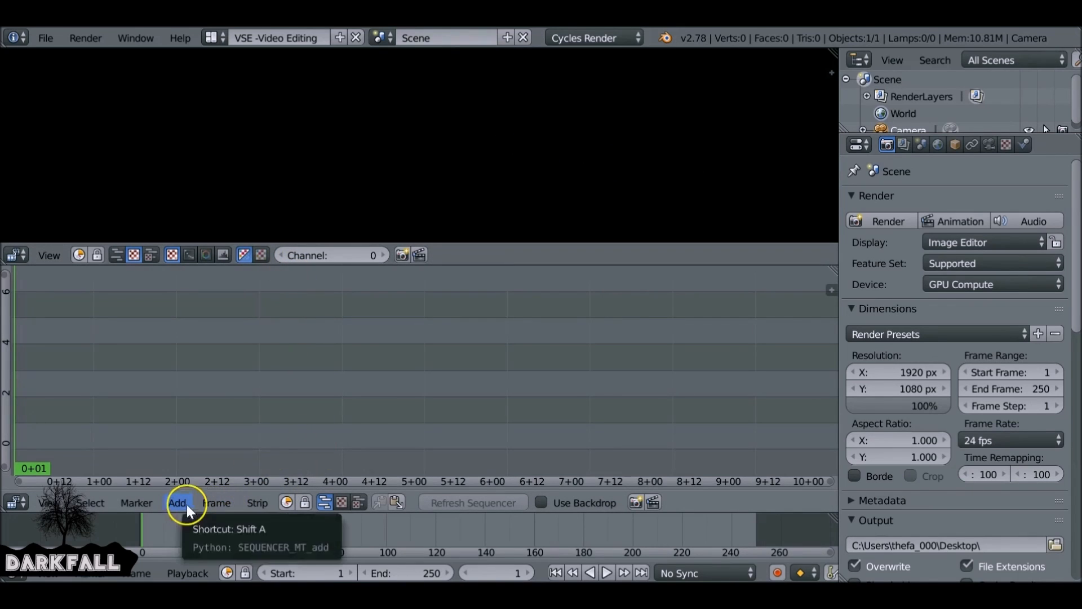
- Frame the sequencer view and add the Base.png image from the Desktop as an image strip
{"action": "key", "text": "Home"}
{"action": "scroll", "coordinate": [323, 386], "scroll_direction": "down", "scroll_amount": 1}
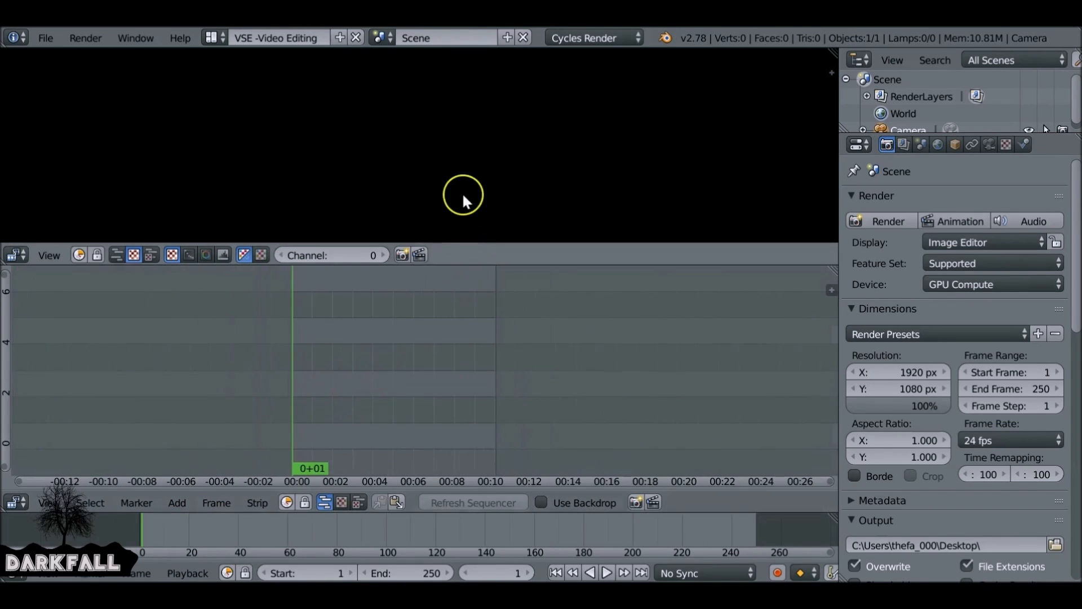
{"action": "left_click", "coordinate": [174, 502]}
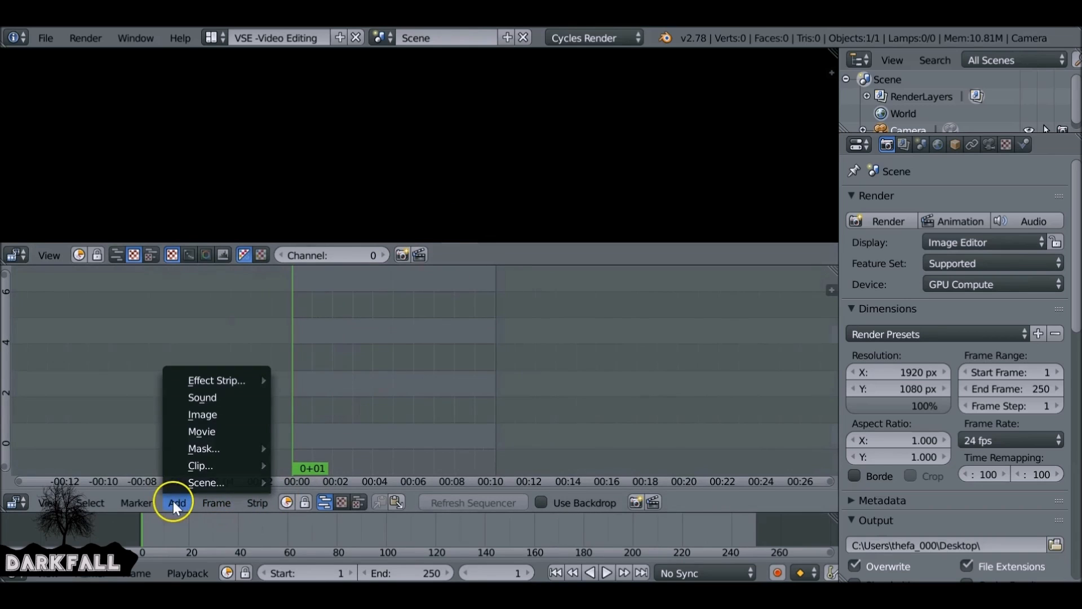
{"action": "left_click", "coordinate": [232, 415]}
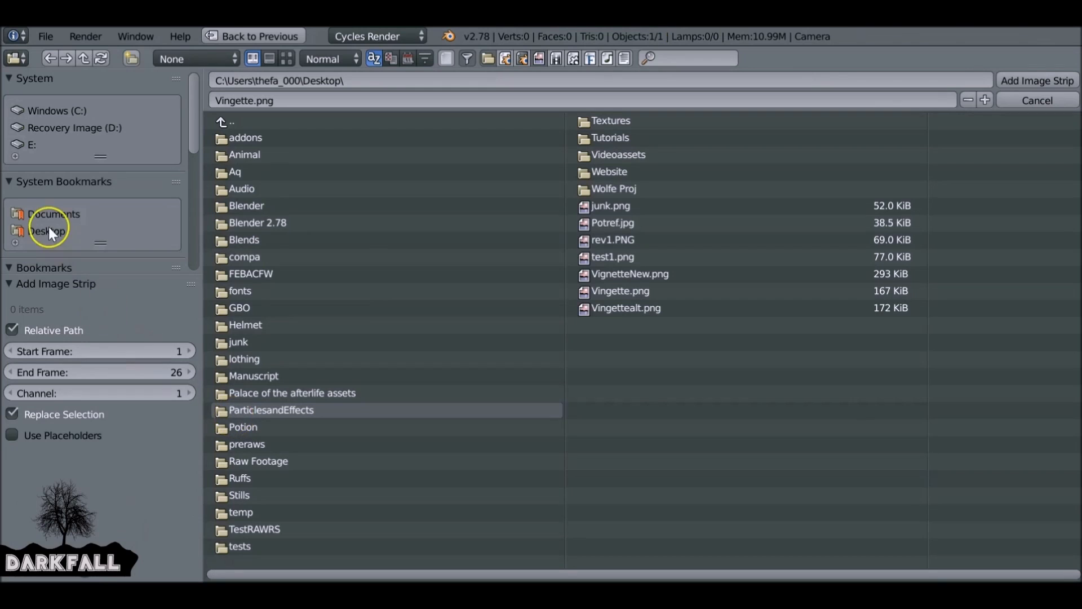
{"action": "left_click", "coordinate": [612, 139]}
{"action": "left_click", "coordinate": [307, 156]}
{"action": "left_click", "coordinate": [273, 138]}
{"action": "left_click", "coordinate": [272, 139]}
{"action": "left_click", "coordinate": [1019, 82]}
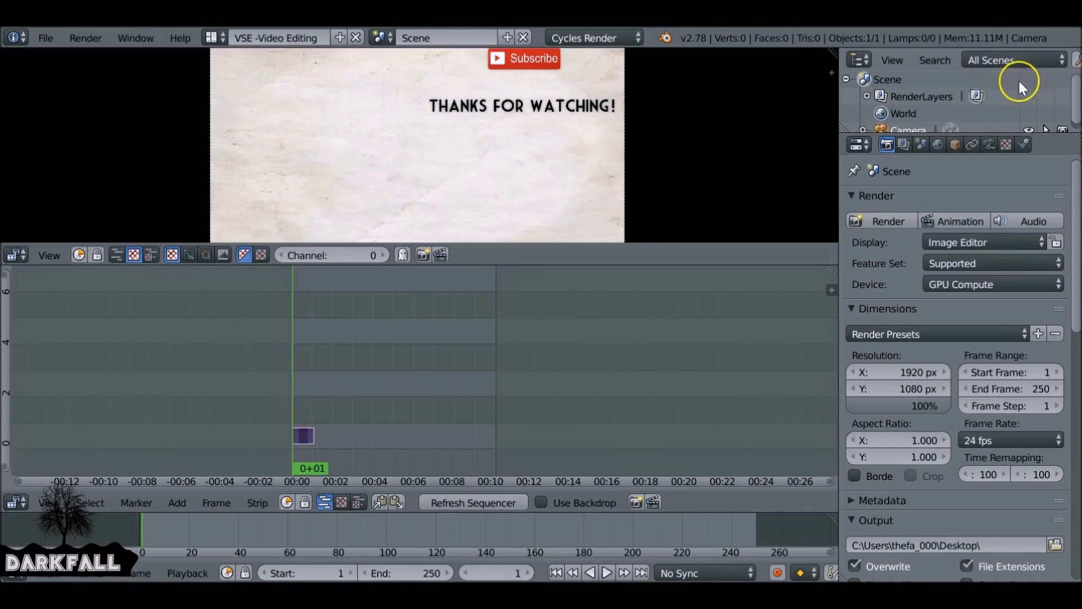
- Extend the Base.png strip to end at frame 251 and return the playhead to the start
{"action": "scroll", "coordinate": [566, 164], "scroll_direction": "down", "scroll_amount": 1}
{"action": "mouse_move", "coordinate": [292, 381]}
{"action": "left_mouse_down"}
{"action": "mouse_move", "coordinate": [319, 387]}
{"action": "mouse_move", "coordinate": [296, 390]}
{"action": "mouse_move", "coordinate": [306, 375]}
{"action": "left_mouse_up"}
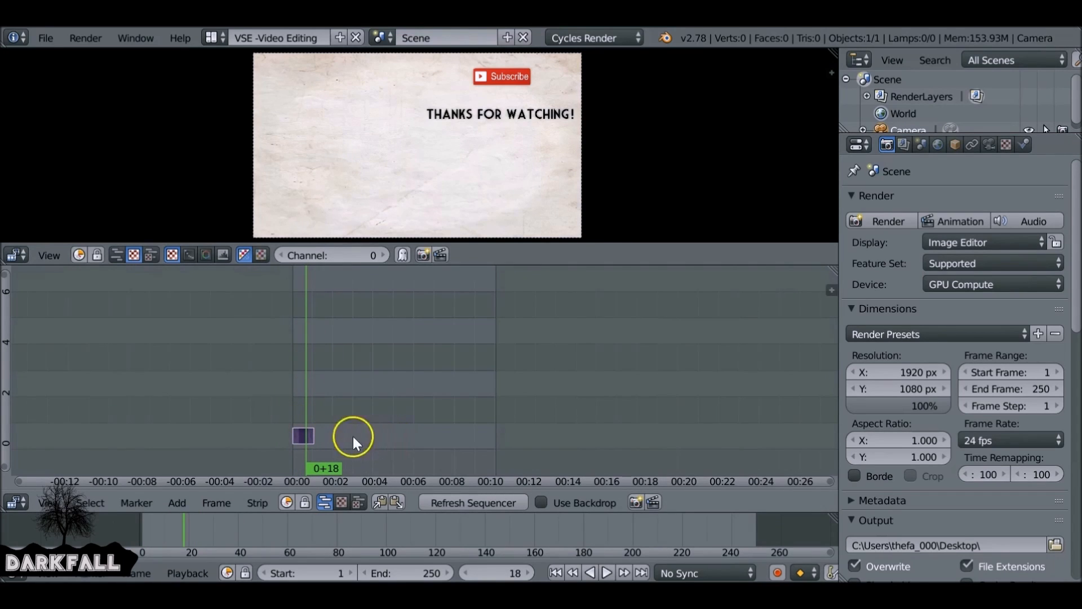
{"action": "right_click_drag", "start_coordinate": [311, 434], "coordinate": [494, 438]}
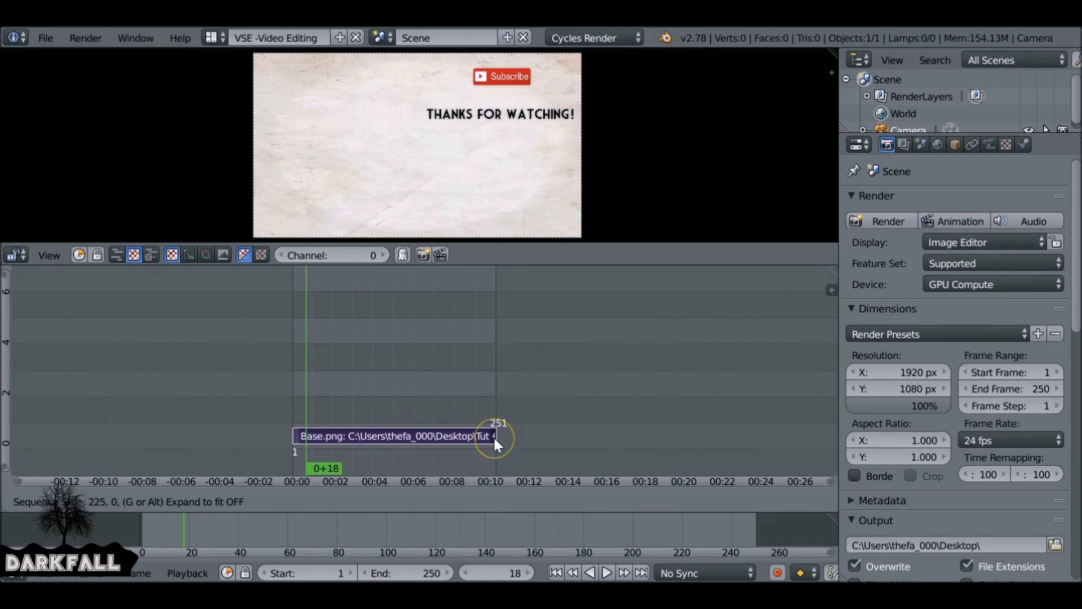
{"action": "left_click", "coordinate": [494, 439]}
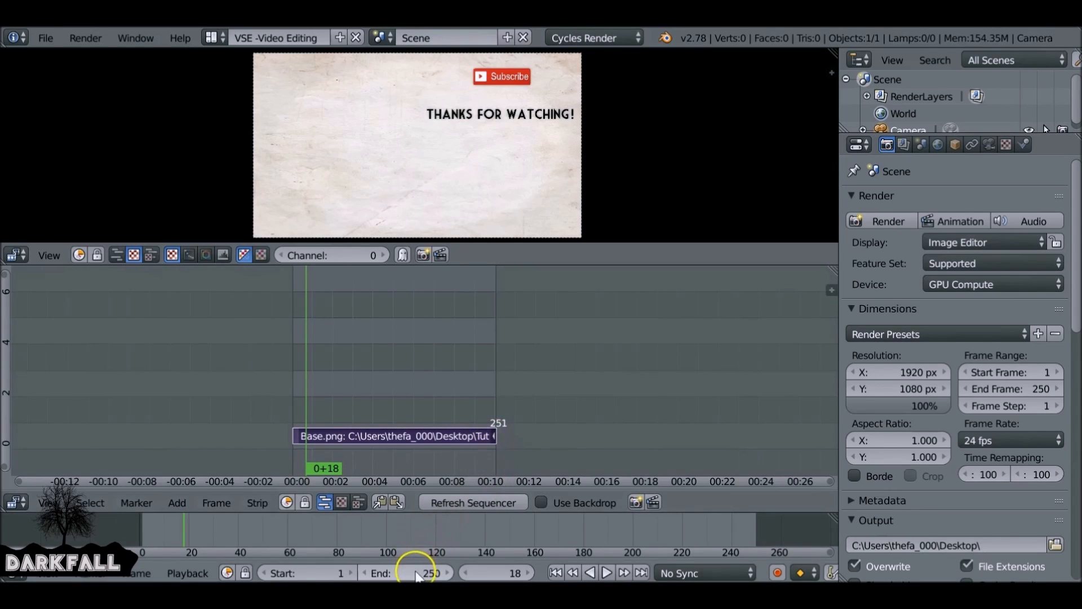
{"action": "mouse_move", "coordinate": [375, 537]}
{"action": "left_mouse_down"}
{"action": "mouse_move", "coordinate": [689, 527]}
{"action": "mouse_move", "coordinate": [779, 555]}
{"action": "mouse_move", "coordinate": [673, 520]}
{"action": "mouse_move", "coordinate": [360, 515]}
{"action": "mouse_move", "coordinate": [492, 559]}
{"action": "mouse_move", "coordinate": [384, 555]}
{"action": "left_mouse_up"}
{"action": "left_click", "coordinate": [558, 573]}
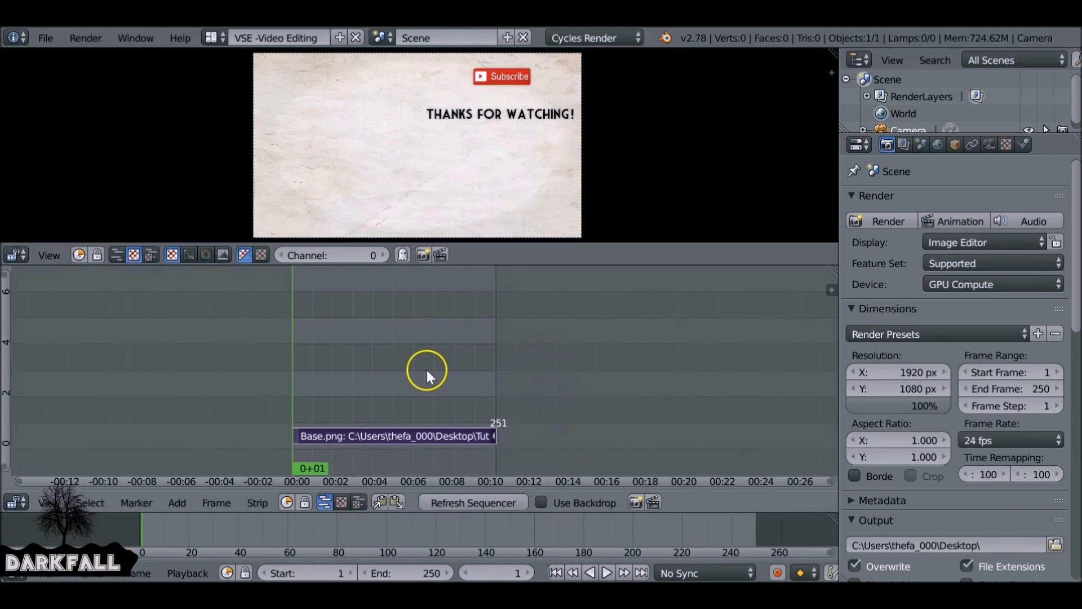
- Open the properties sidebar and add the 1.avi movie strip above the image strip
{"action": "key", "text": "n"}
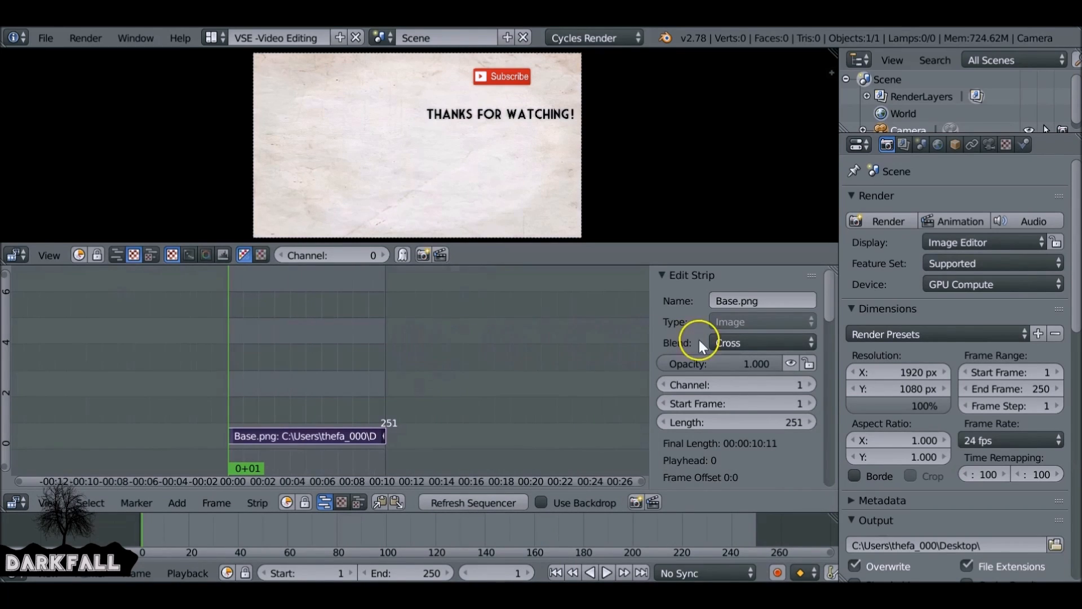
{"action": "scroll", "coordinate": [670, 364], "scroll_direction": "down", "scroll_amount": 1}
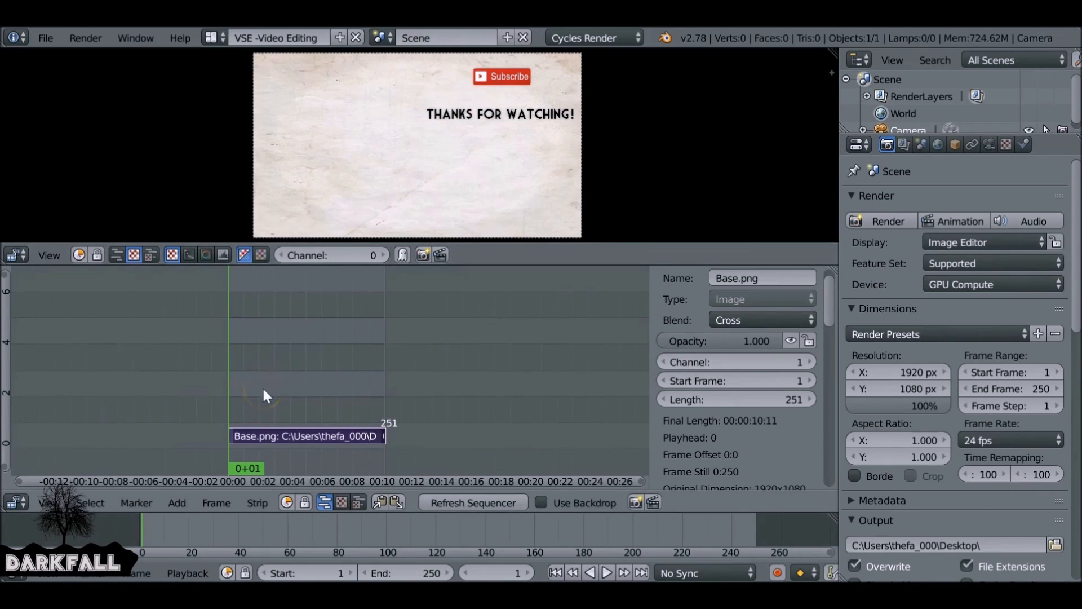
{"action": "key", "text": "shift+a"}
{"action": "mouse_move", "coordinate": [263, 391]}
{"action": "left_click", "coordinate": [252, 441]}
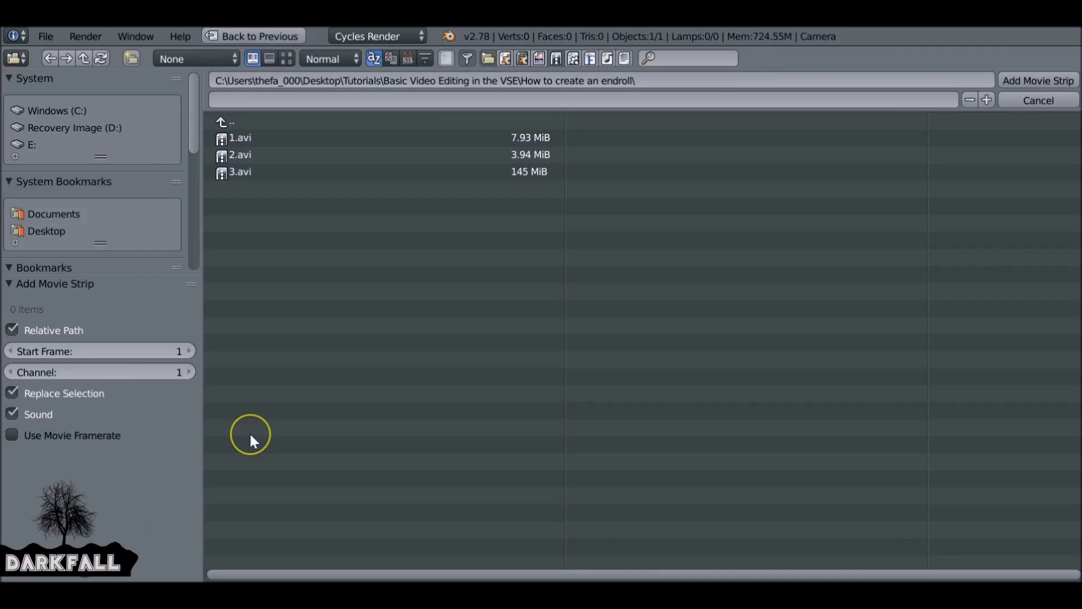
{"action": "left_click", "coordinate": [244, 137]}
{"action": "left_click", "coordinate": [1050, 75]}
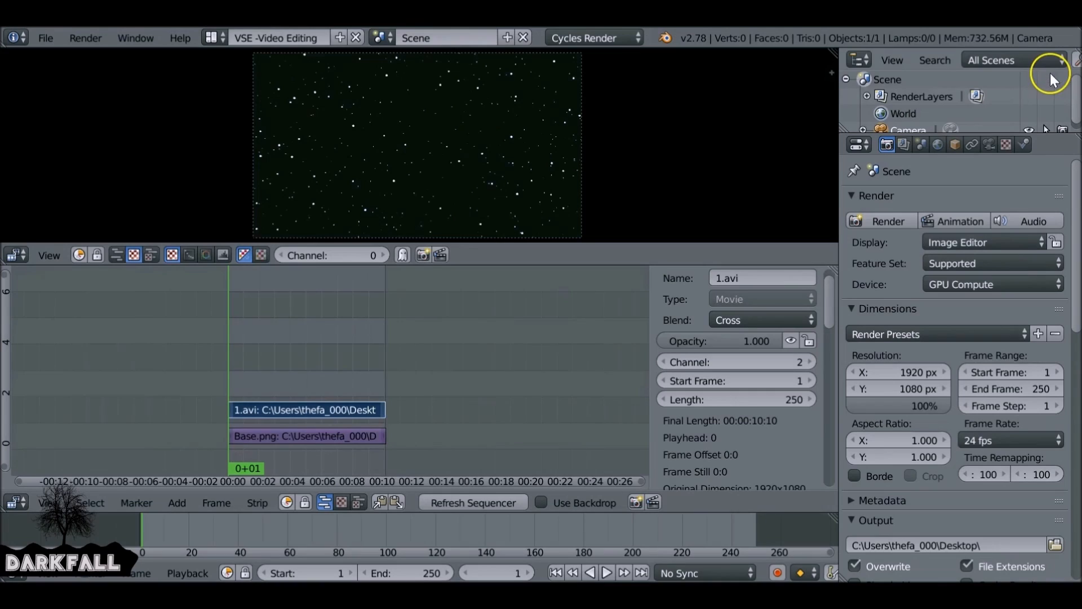
- Play back the sequence to preview the movie over the image
{"action": "key", "text": "alt+a"}
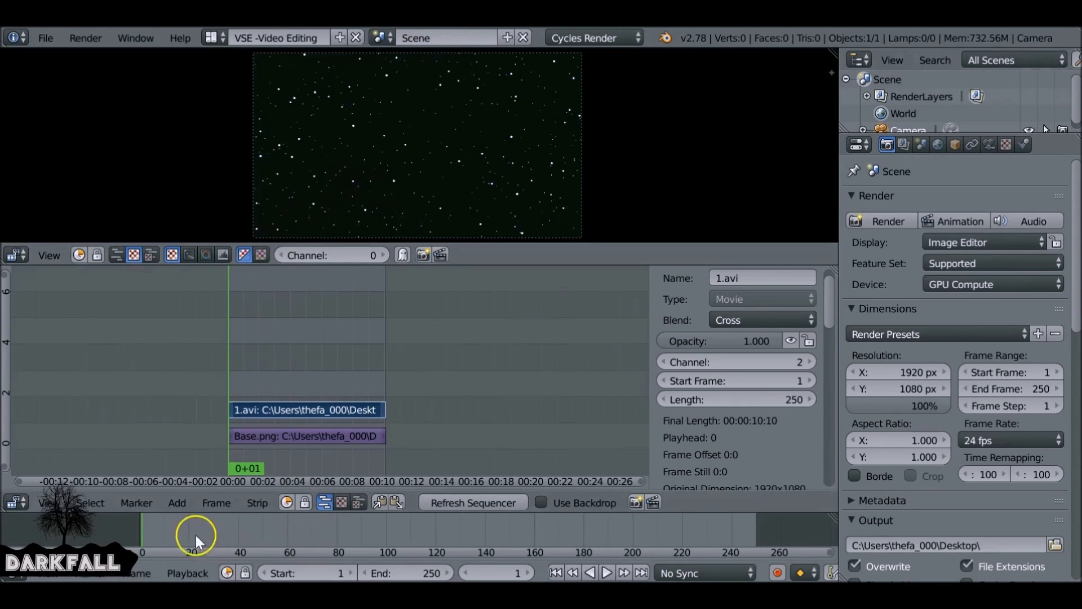
{"action": "left_click_drag", "start_coordinate": [275, 532], "coordinate": [243, 529]}
{"action": "key", "text": "alt+a"}
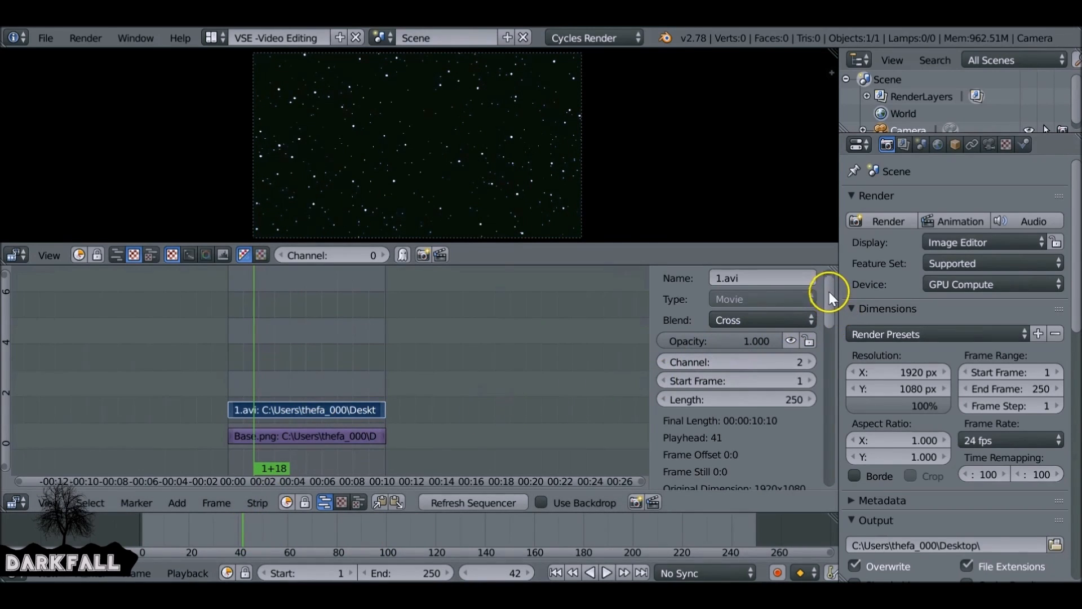
- Add a Transform effect strip to the 1.avi movie strip
{"action": "scroll", "coordinate": [830, 295], "scroll_direction": "up", "scroll_amount": 1}
{"action": "key", "text": "shift+a"}
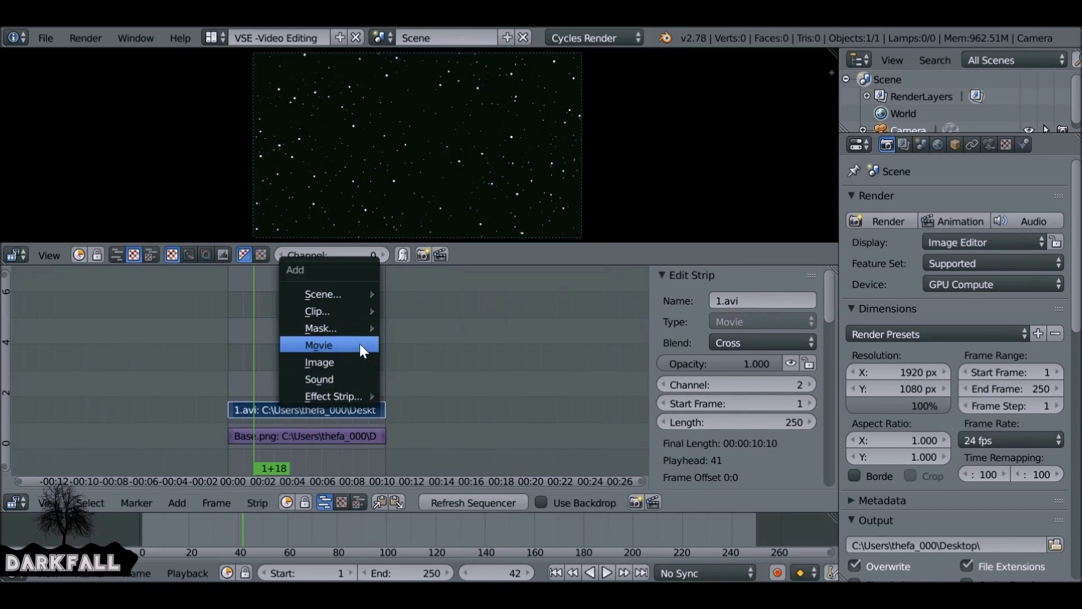
{"action": "mouse_move", "coordinate": [351, 390]}
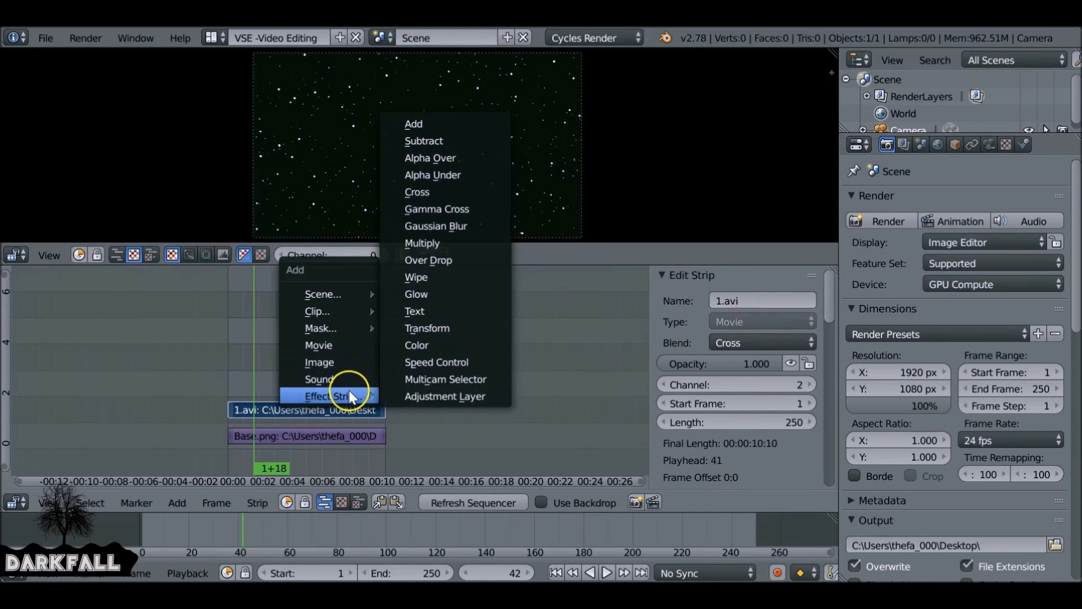
{"action": "left_click", "coordinate": [457, 327]}
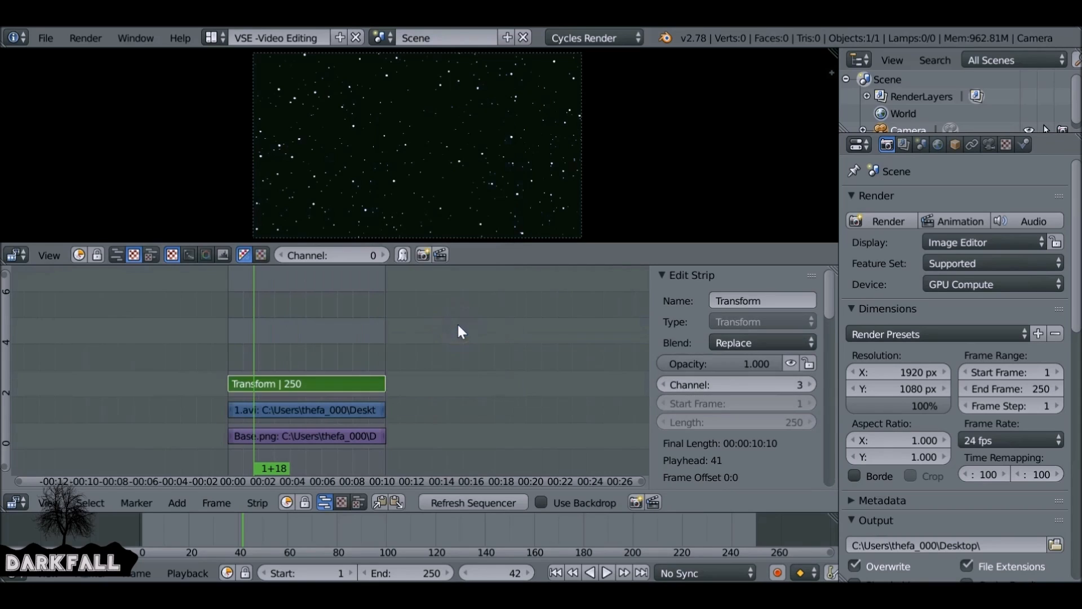
- Select the Transform strip and enable Uniform Scale in its effect settings
{"action": "right_click", "coordinate": [336, 401]}
{"action": "right_click", "coordinate": [338, 387]}
{"action": "scroll", "coordinate": [712, 381], "scroll_direction": "down", "scroll_amount": 8}
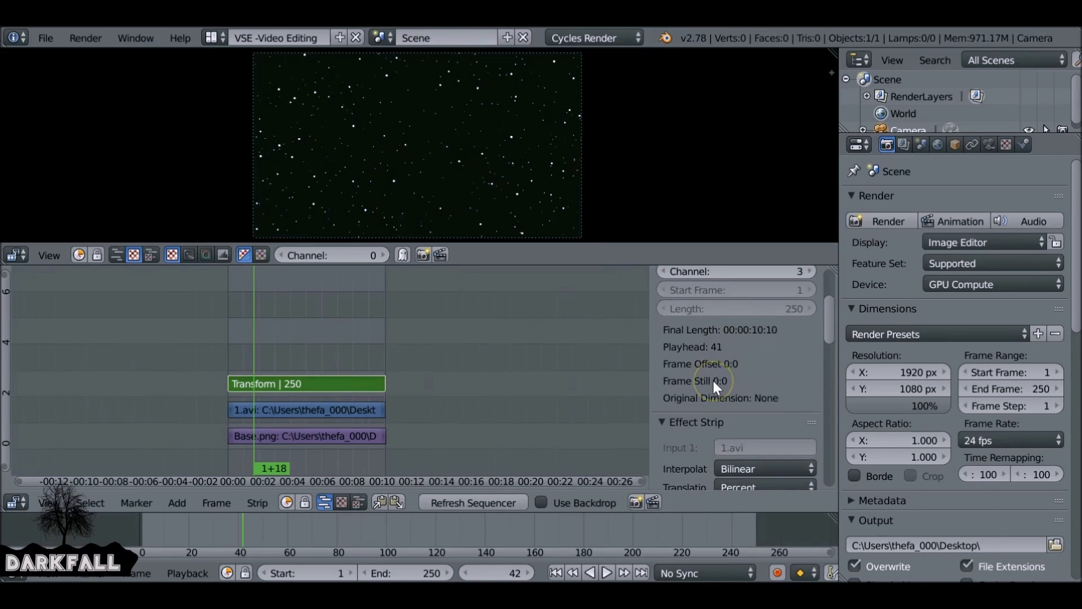
{"action": "scroll", "coordinate": [712, 381], "scroll_direction": "down", "scroll_amount": 5}
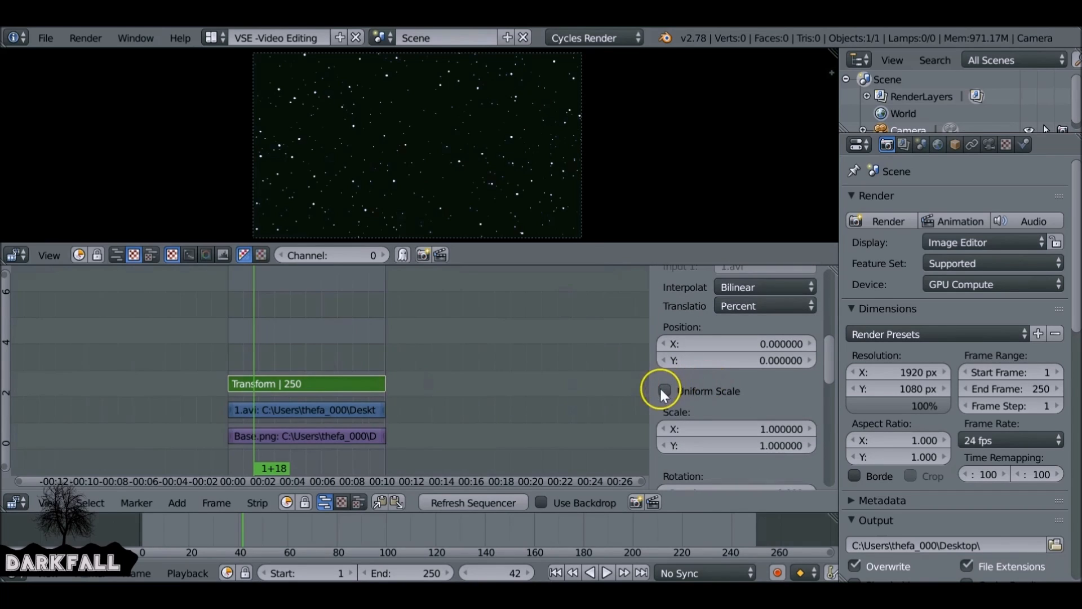
{"action": "scroll", "coordinate": [708, 384], "scroll_direction": "up", "scroll_amount": 4}
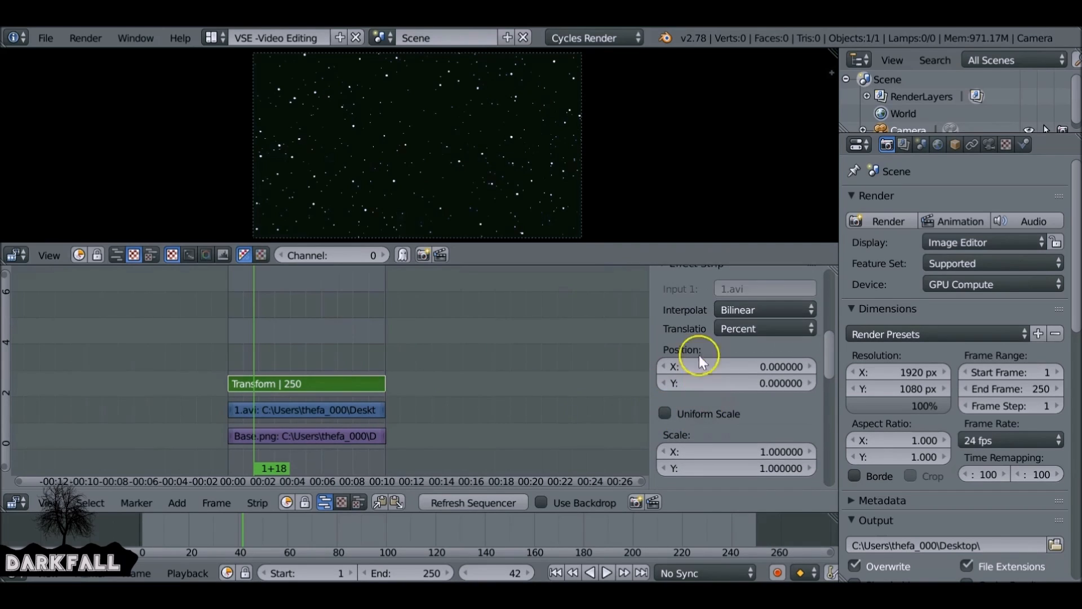
{"action": "scroll", "coordinate": [702, 361], "scroll_direction": "down", "scroll_amount": 4}
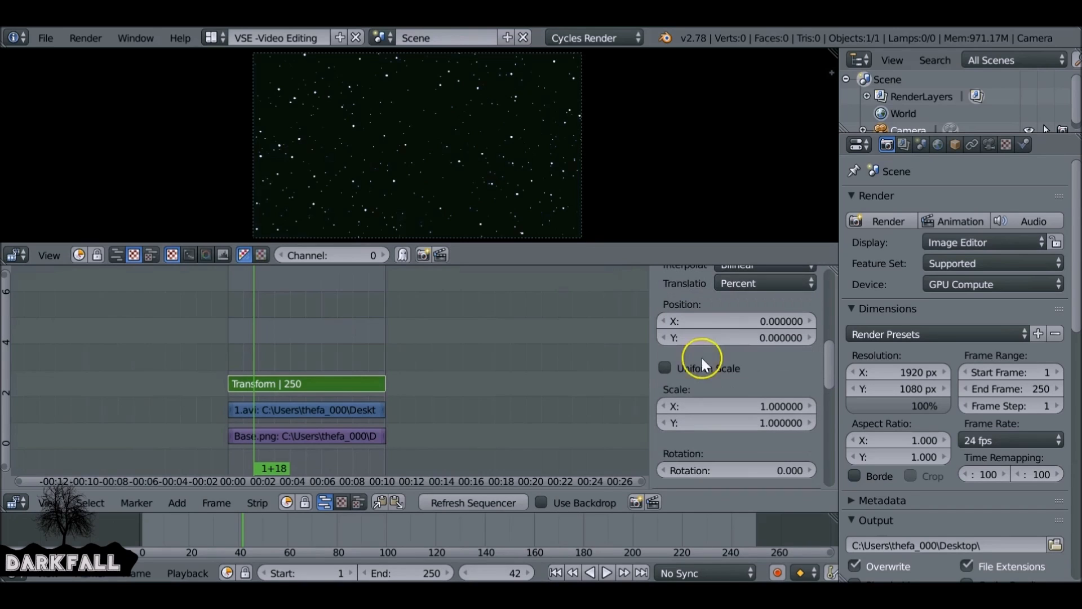
{"action": "left_click", "coordinate": [666, 368]}
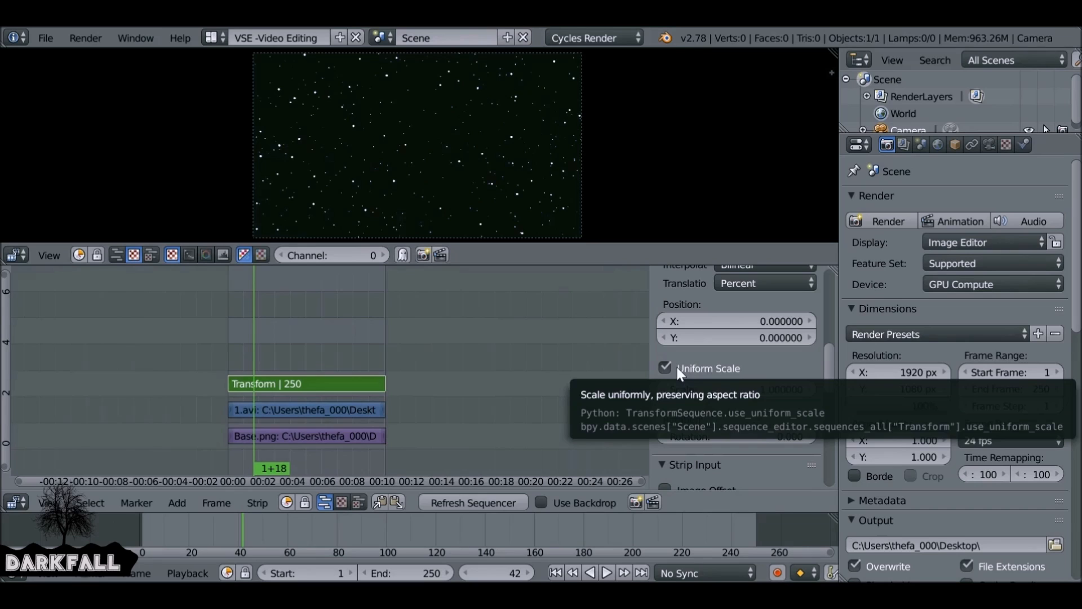
- Scale the Transform strip down to about 0.366
{"action": "left_click", "coordinate": [727, 387]}
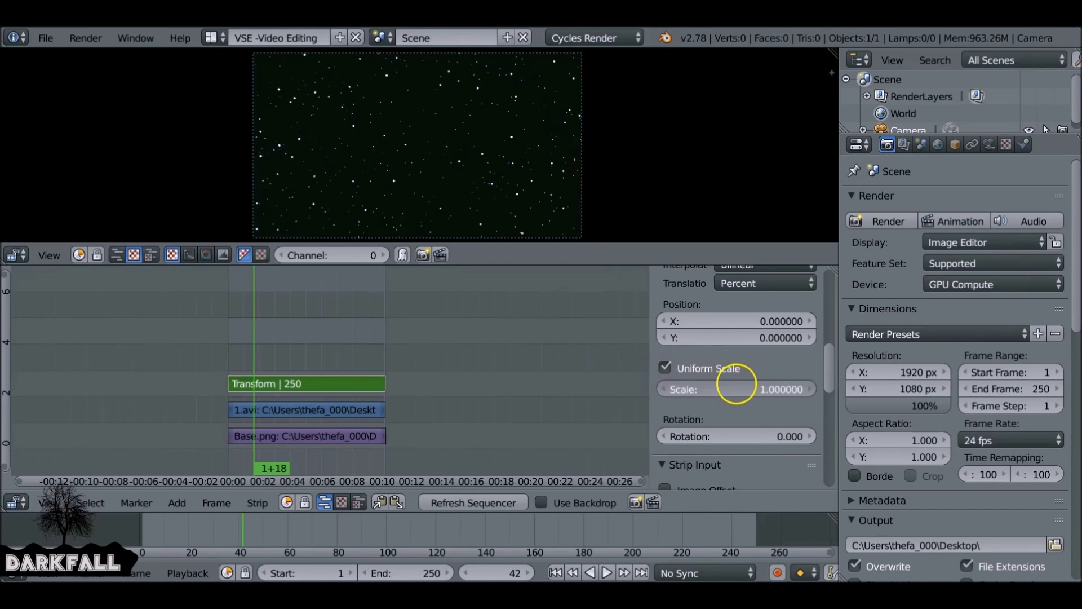
{"action": "type", "text": "0.5"}
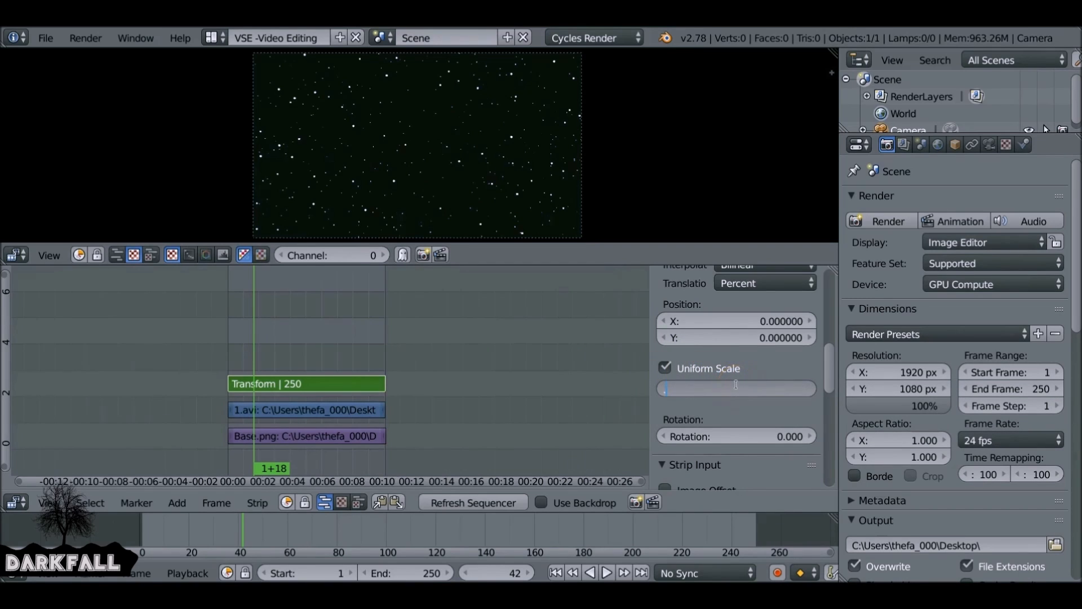
{"action": "key", "text": "Return"}
{"action": "left_click", "coordinate": [736, 385]}
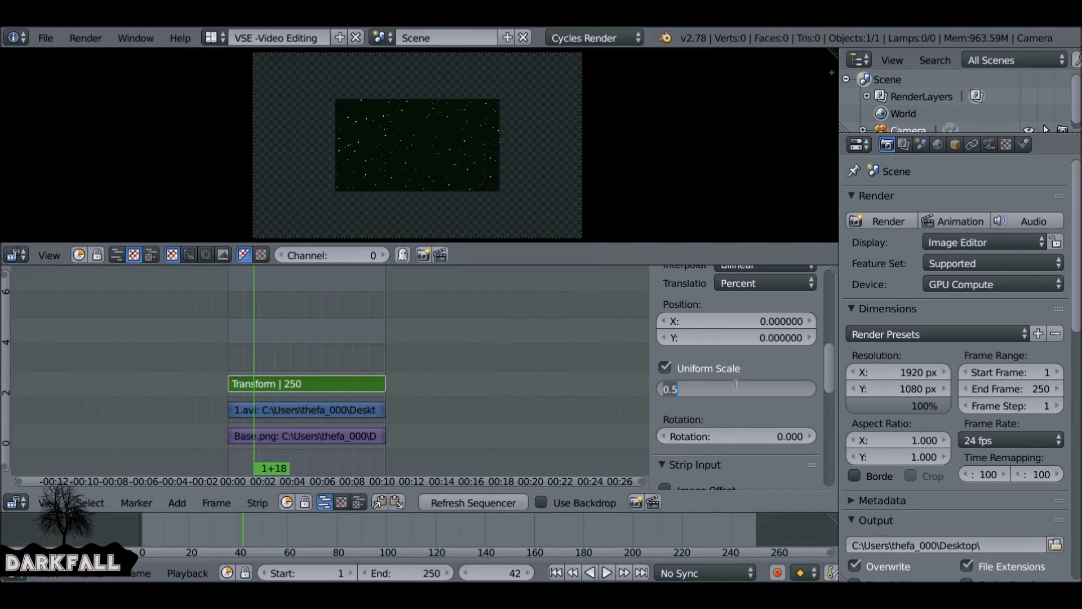
{"action": "key", "text": "BackSpace"}
{"action": "type", "text": "45"}
{"action": "key", "text": "Return"}
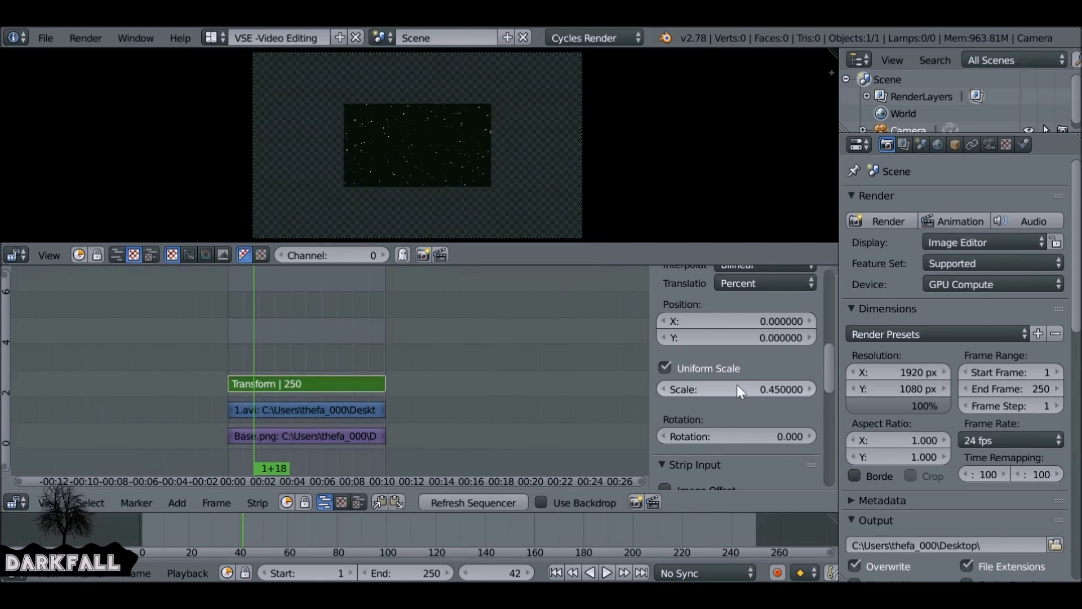
{"action": "left_click_drag", "start_coordinate": [754, 389], "coordinate": [779, 391]}
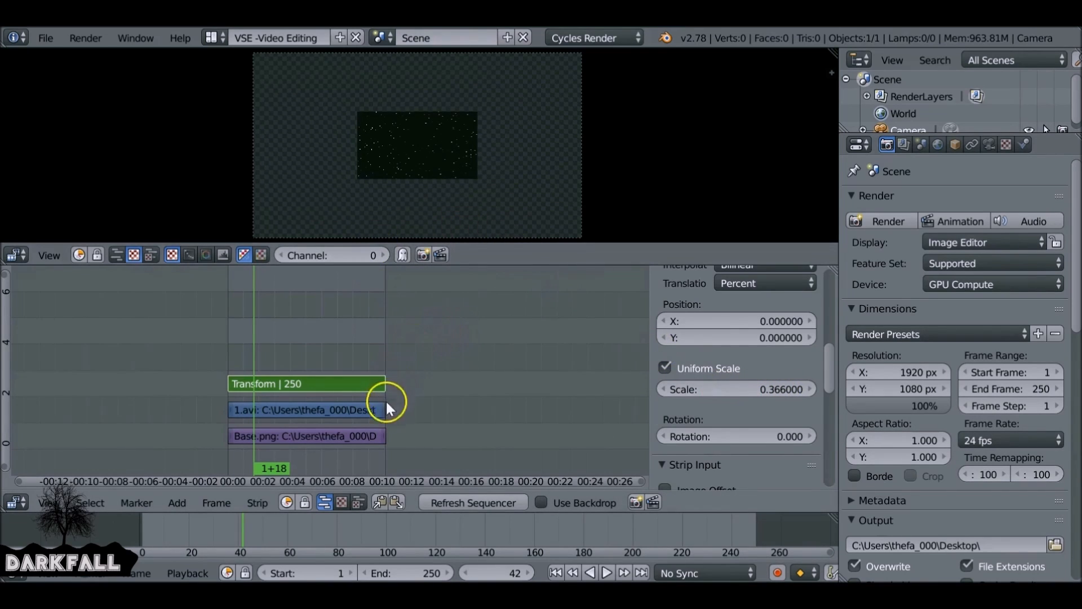
- Set the Transform strip's blend mode to Alpha Over
{"action": "left_click_drag", "start_coordinate": [833, 369], "coordinate": [827, 288]}
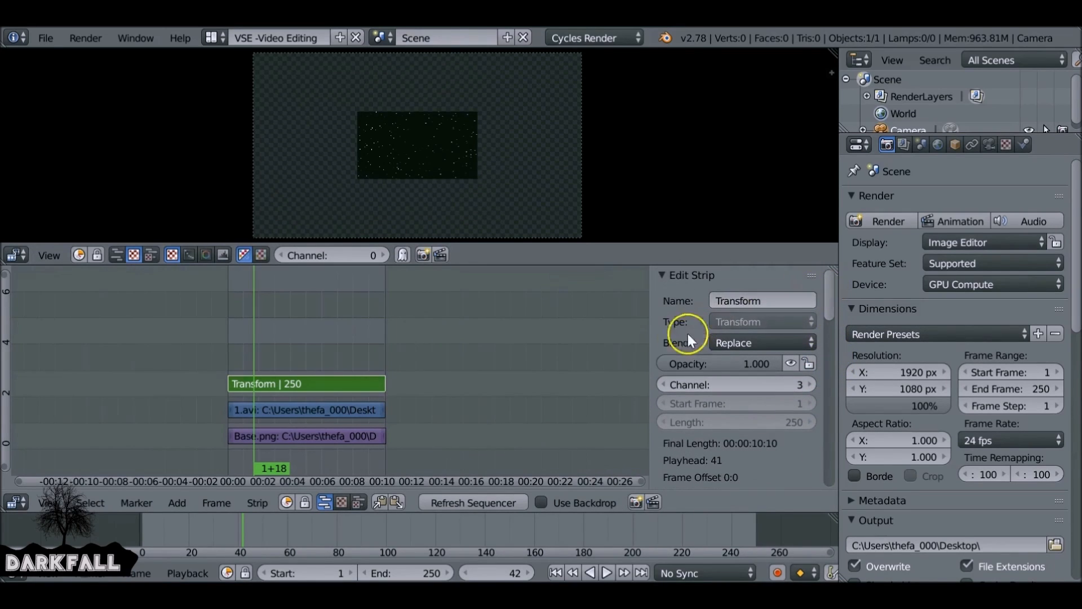
{"action": "left_click", "coordinate": [765, 341]}
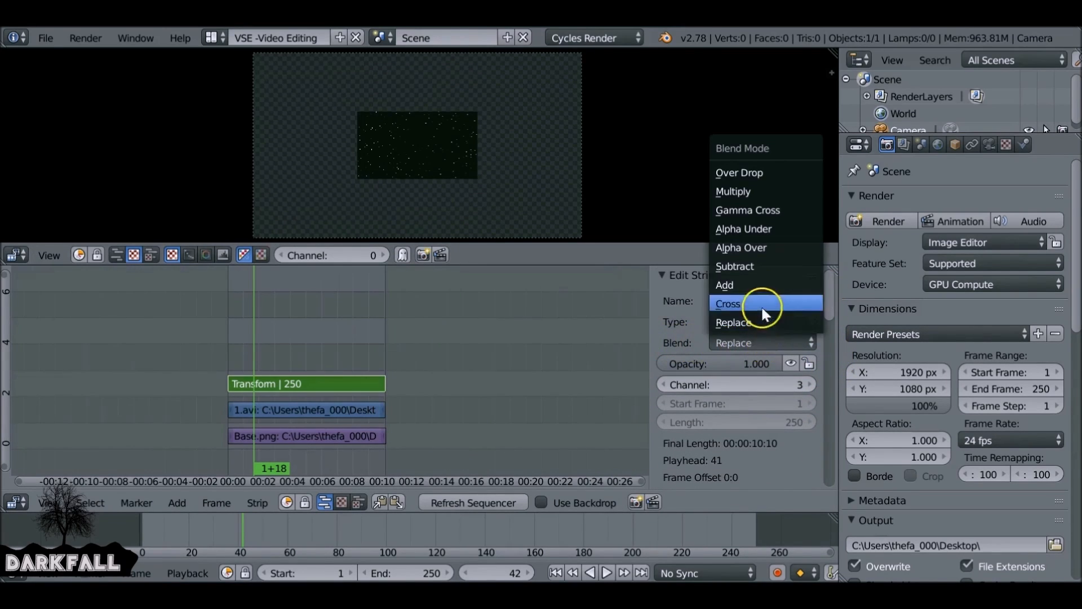
{"action": "left_click", "coordinate": [773, 247]}
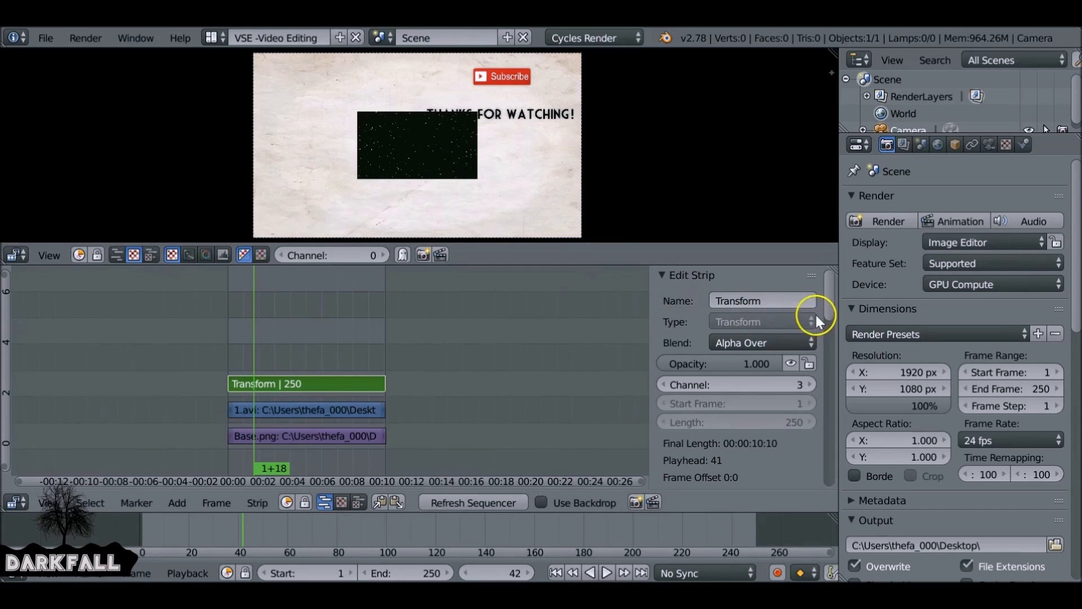
- Enable Image Offset in the Transform strip's input settings
{"action": "left_click_drag", "start_coordinate": [828, 292], "coordinate": [837, 408]}
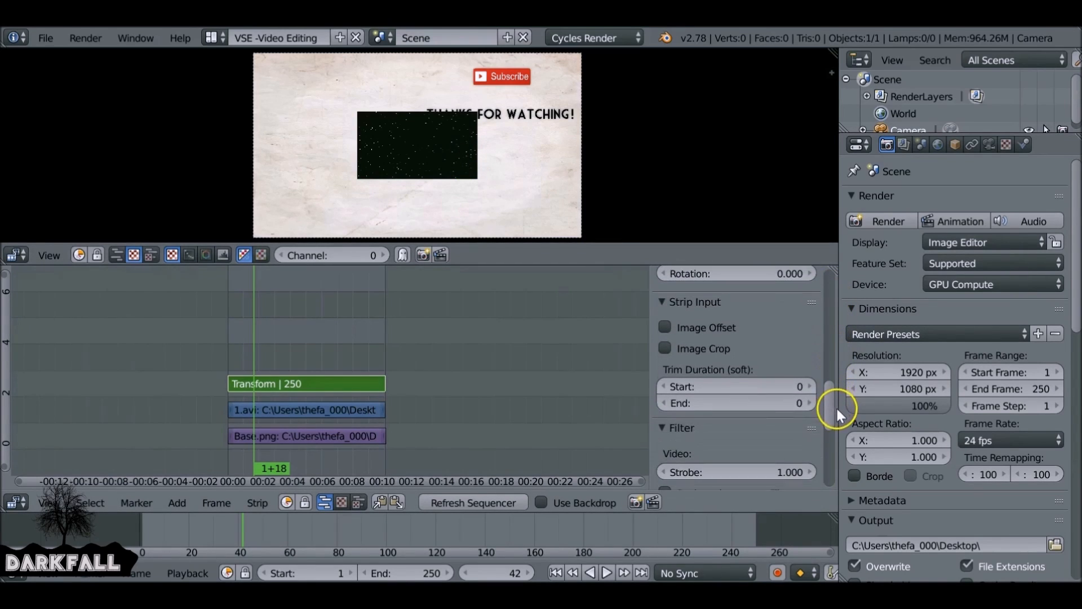
{"action": "left_click", "coordinate": [689, 327]}
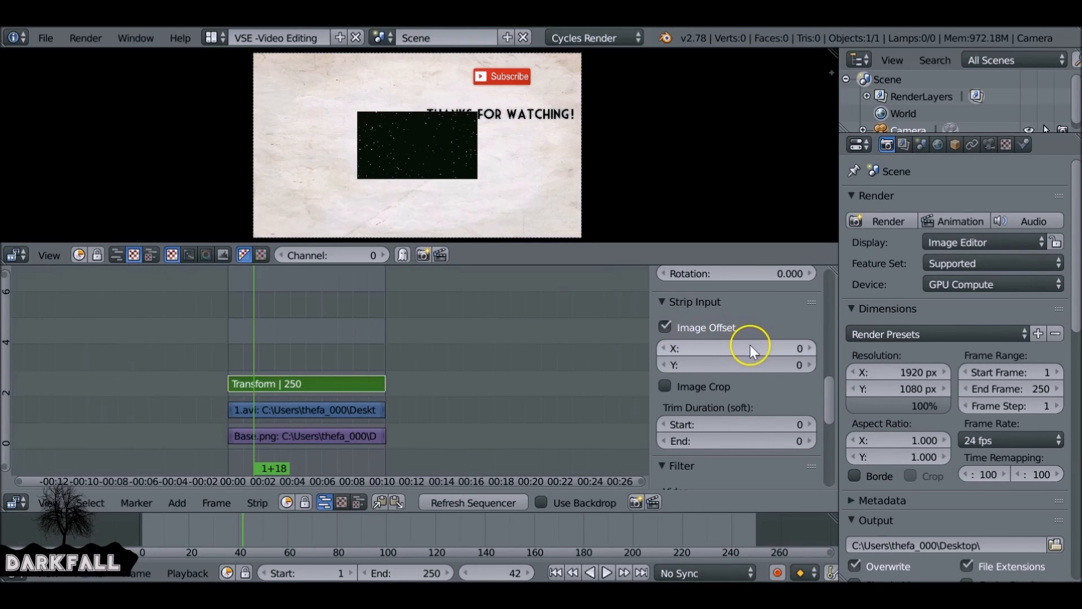
- Offset the Transform strip's image to X -459, Y 214 so the video sits upper left, and play back the result
{"action": "left_click_drag", "start_coordinate": [752, 346], "coordinate": [498, 340]}
{"action": "left_click_drag", "start_coordinate": [744, 365], "coordinate": [864, 331]}
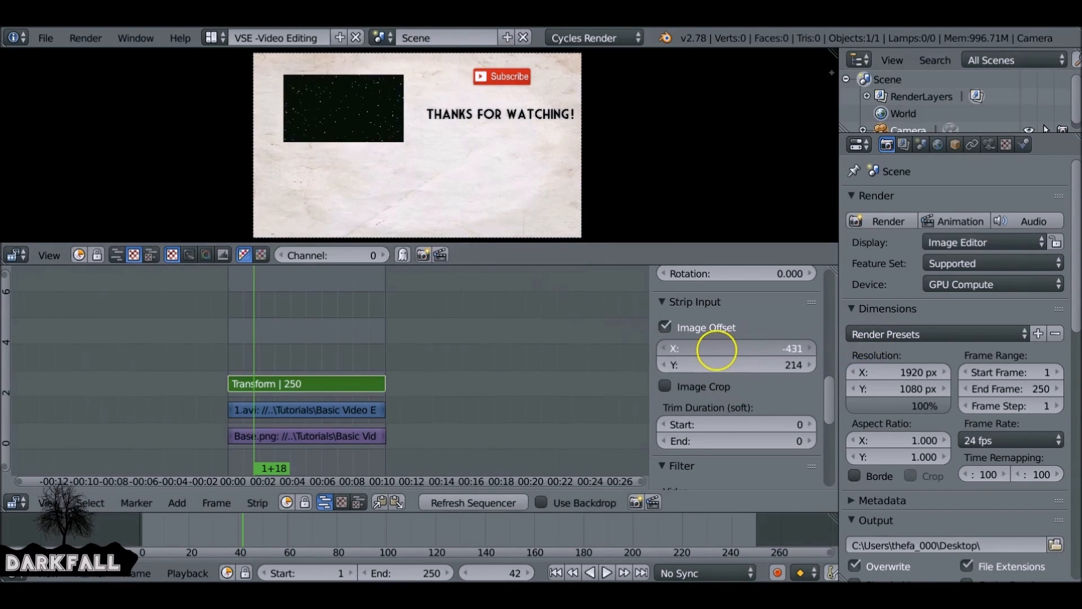
{"action": "left_click_drag", "start_coordinate": [720, 346], "coordinate": [713, 345]}
{"action": "key", "text": "alt+a"}
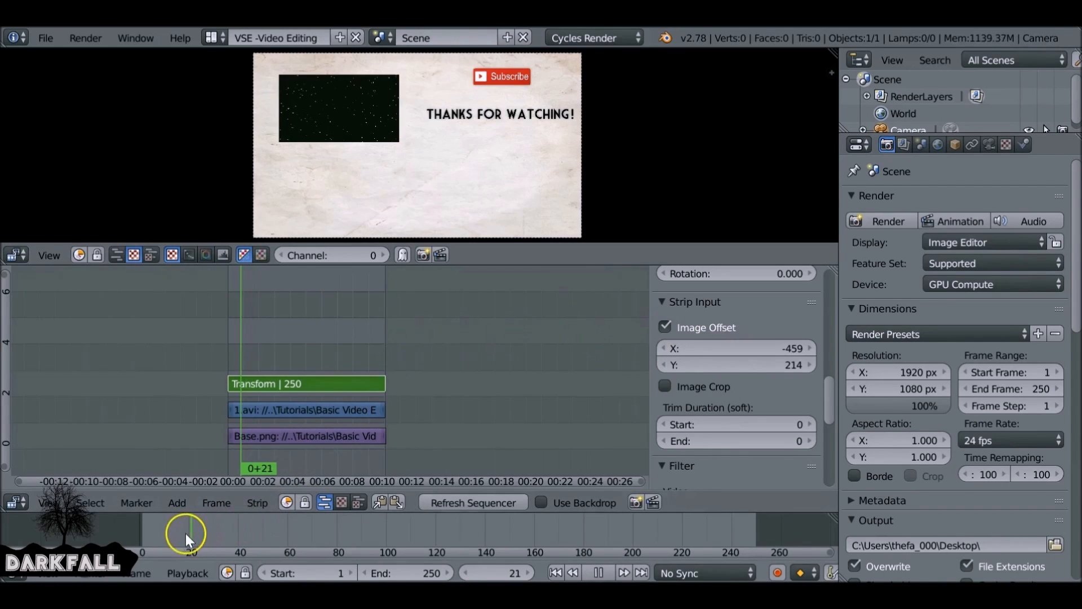
{"action": "key", "text": "alt+a"}
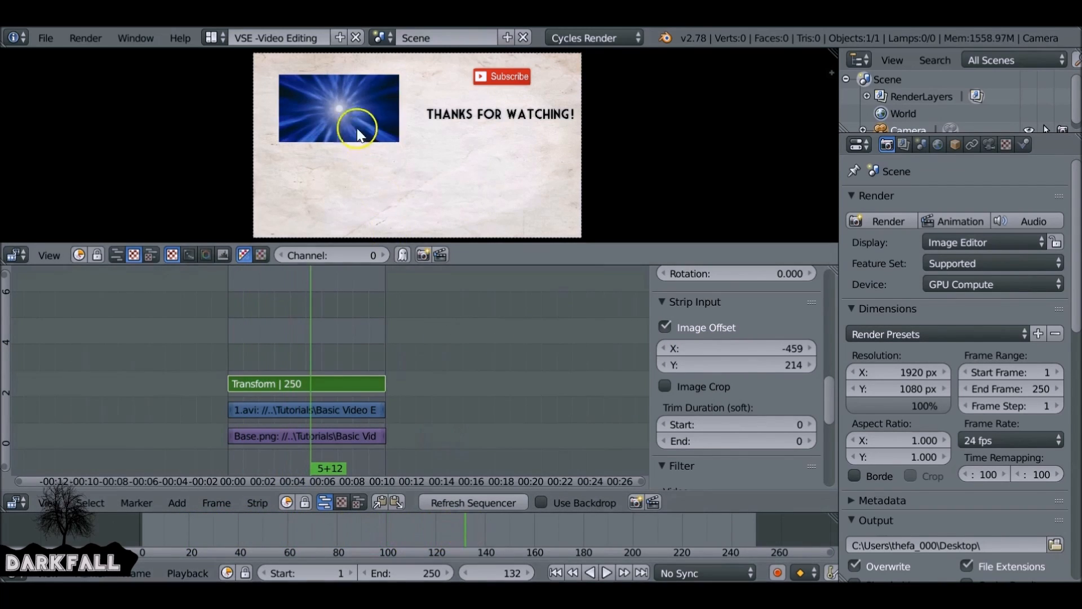
- Adjust the Transform strip's X offset to -454 and its scale to 0.438
{"action": "left_click_drag", "start_coordinate": [742, 346], "coordinate": [746, 307]}
{"action": "scroll", "coordinate": [749, 338], "scroll_direction": "up", "scroll_amount": 4}
{"action": "left_click_drag", "start_coordinate": [770, 438], "coordinate": [774, 439]}
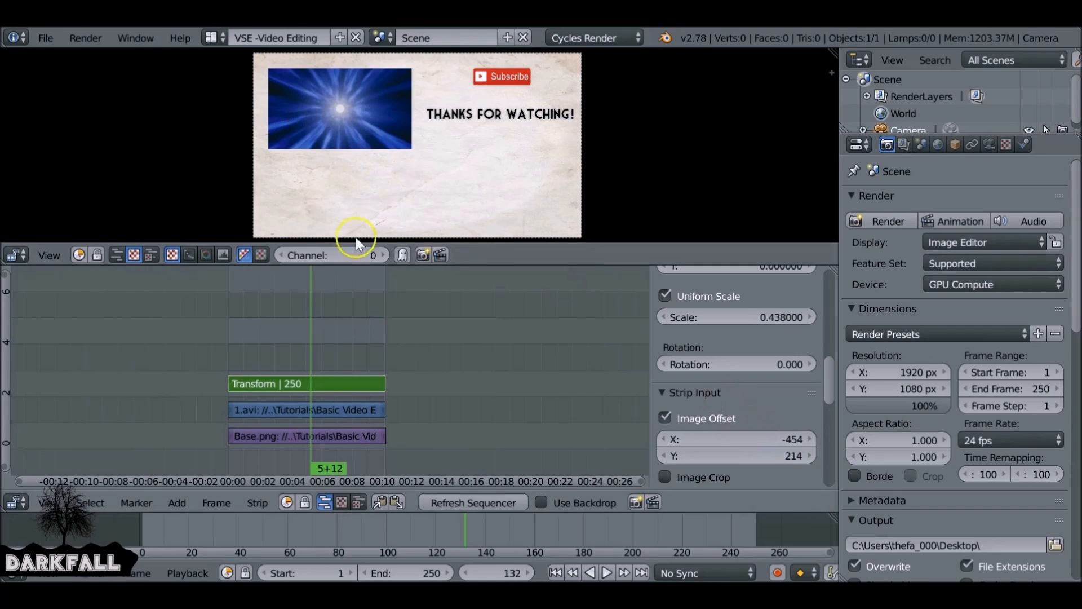
- Jump to the first frame and add the movie 2.avi as a new strip
{"action": "left_click", "coordinate": [555, 572]}
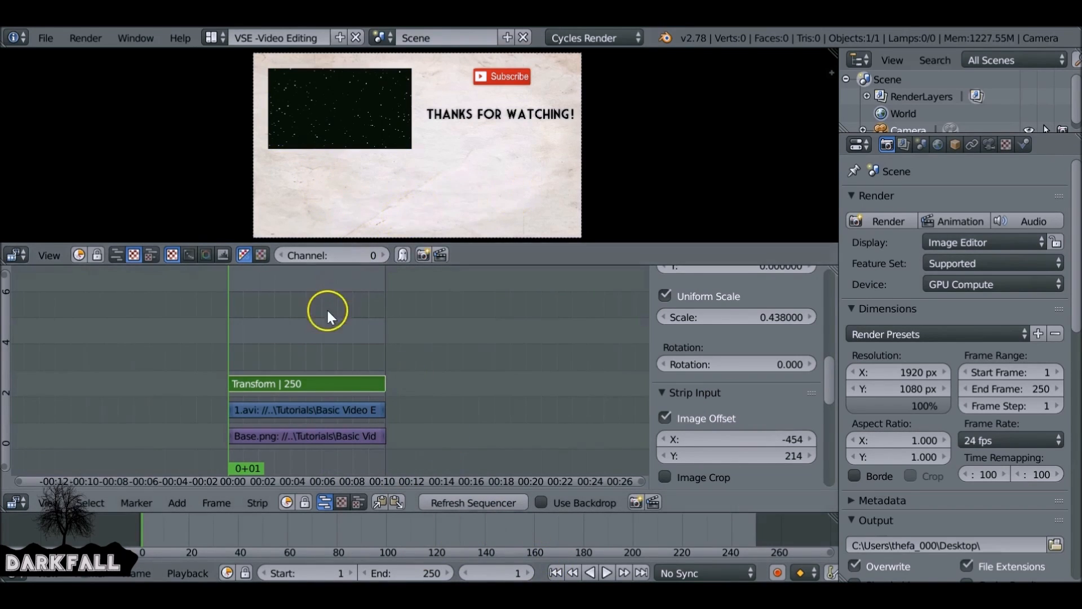
{"action": "key", "text": "shift+a"}
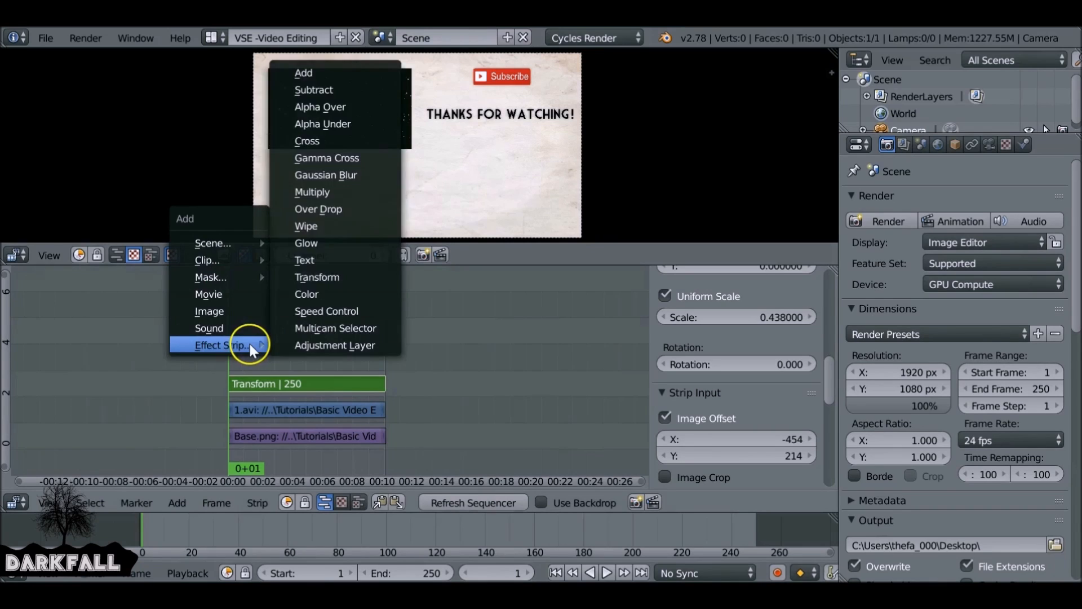
{"action": "left_click", "coordinate": [223, 294]}
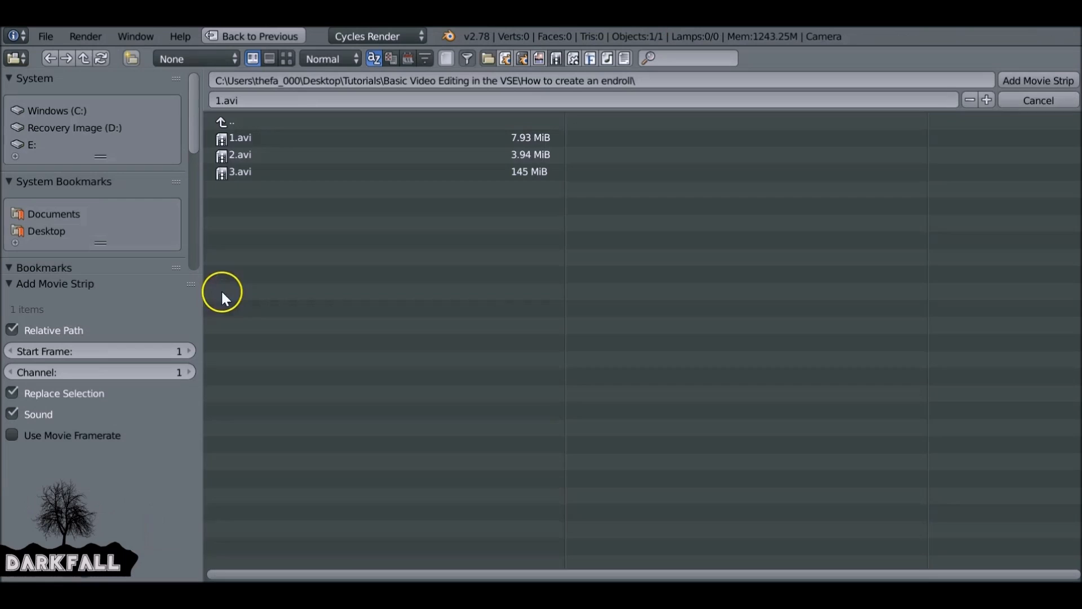
{"action": "left_click", "coordinate": [257, 150]}
{"action": "left_click", "coordinate": [1023, 82]}
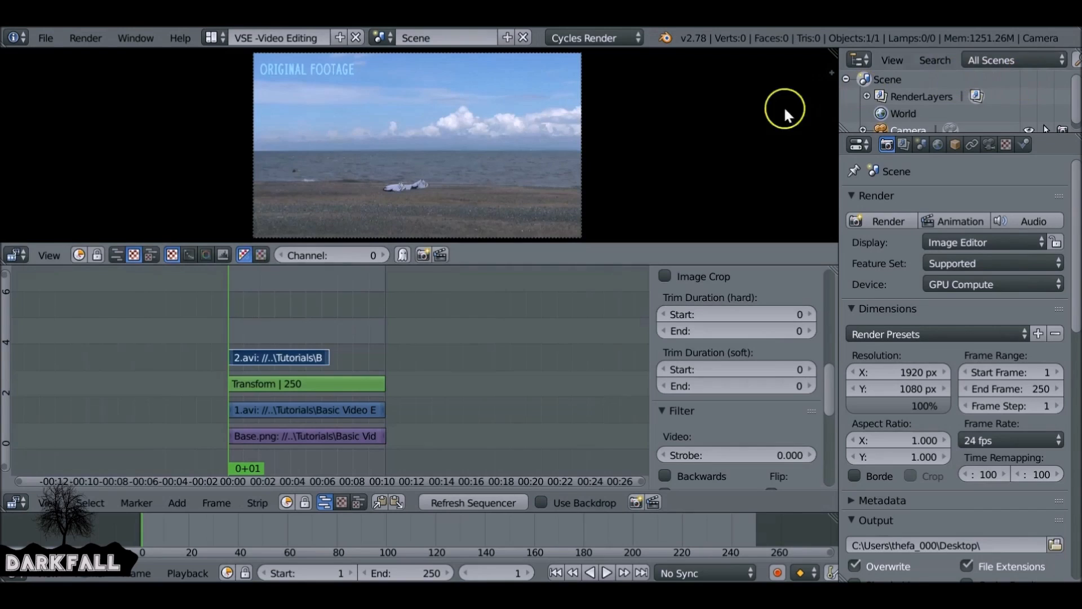
- Extend the 2.avi strip's end out to frame 251 to match the other strips
{"action": "left_click_drag", "start_coordinate": [212, 530], "coordinate": [343, 525]}
{"action": "key", "text": "a"}
{"action": "left_click", "coordinate": [320, 354]}
{"action": "right_click_drag", "start_coordinate": [325, 354], "coordinate": [376, 354]}
{"action": "left_click_drag", "start_coordinate": [320, 334], "coordinate": [356, 312]}
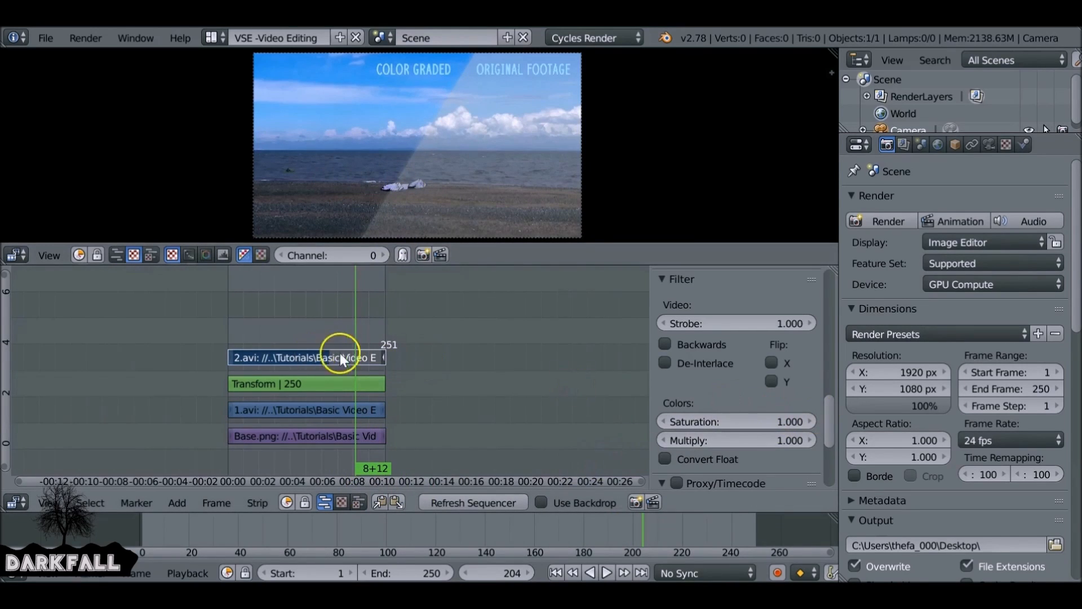
- With the 2.avi strip selected, add a Transform effect strip on top of it
{"action": "right_click", "coordinate": [296, 357]}
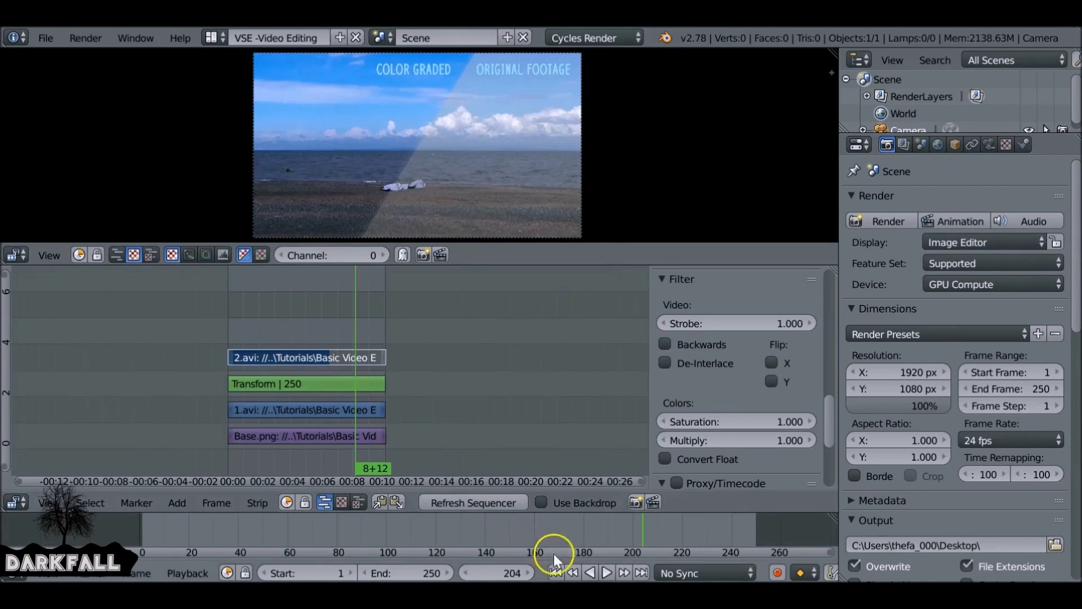
{"action": "left_click", "coordinate": [555, 572]}
{"action": "key", "text": "shift+a"}
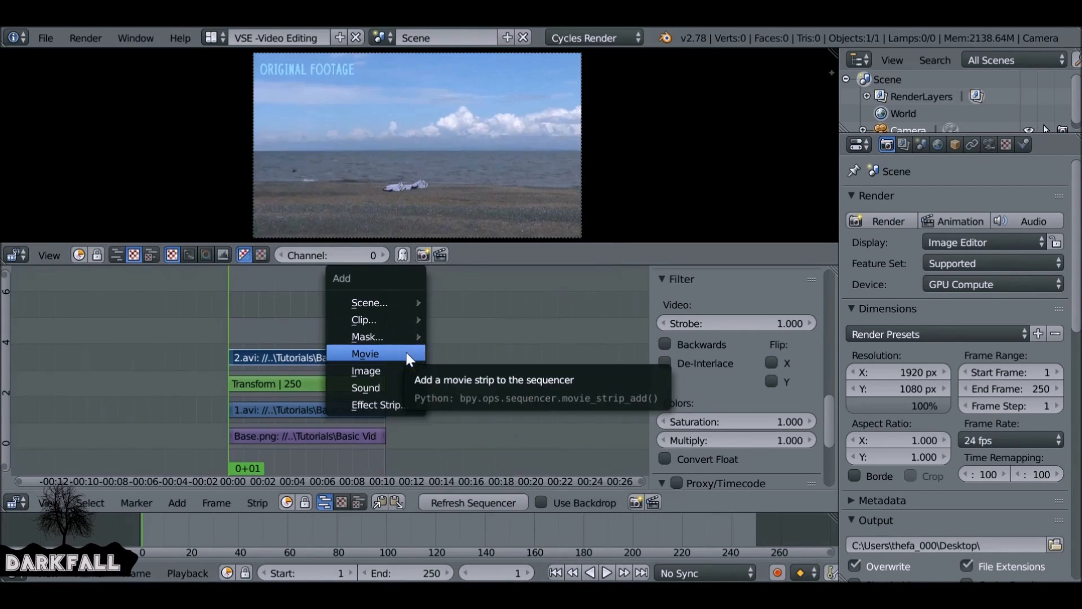
{"action": "mouse_move", "coordinate": [389, 401]}
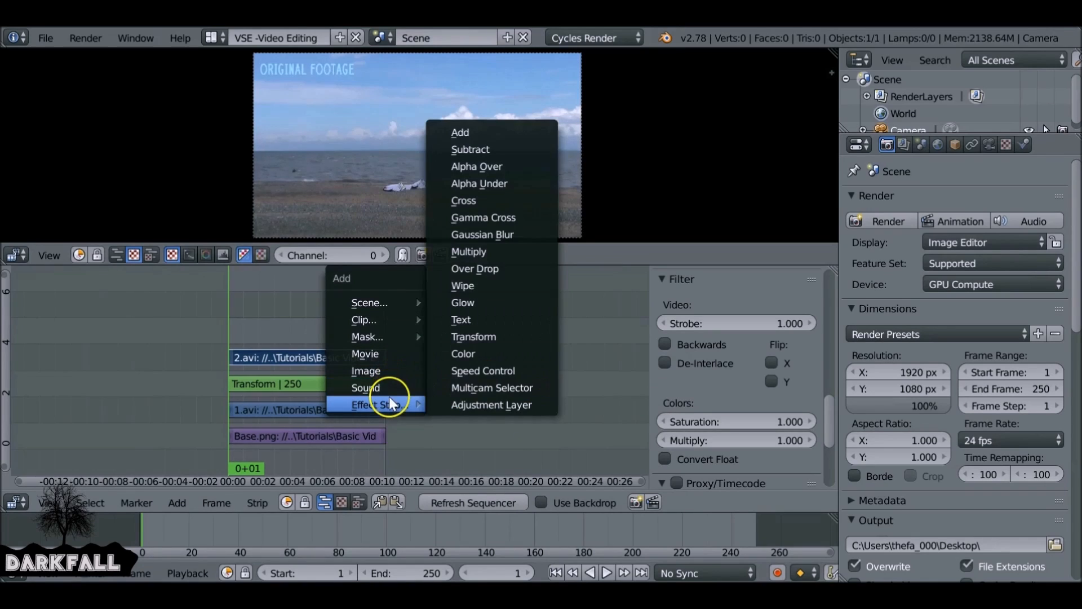
{"action": "left_click", "coordinate": [520, 333]}
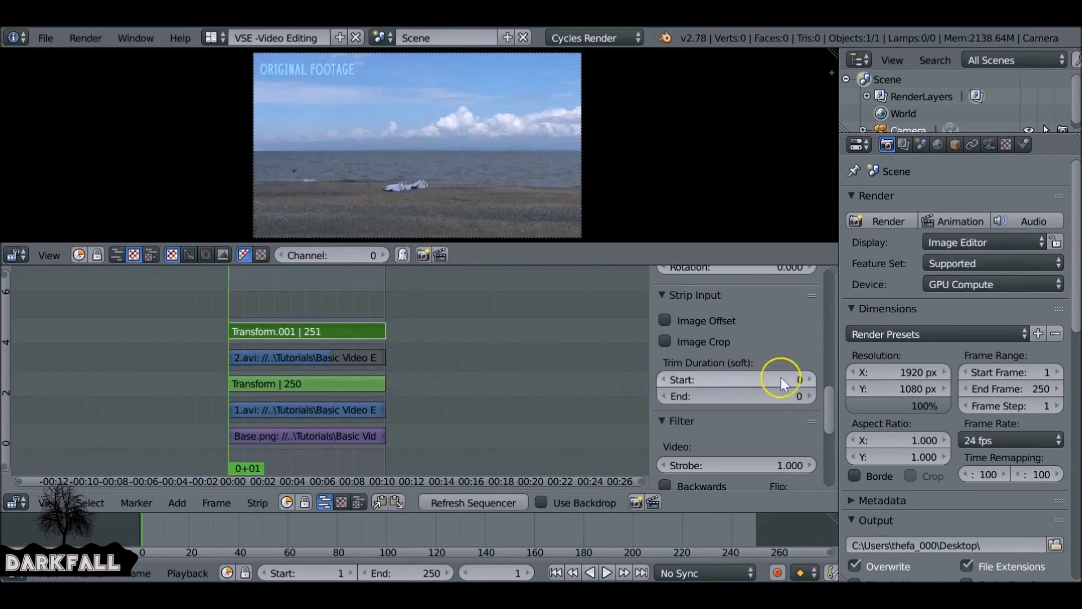
- Enable Uniform Scale in the new Transform strip's effect settings
{"action": "scroll", "coordinate": [829, 416], "scroll_direction": "down", "scroll_amount": 3}
{"action": "mouse_move", "coordinate": [832, 425]}
{"action": "left_mouse_down"}
{"action": "mouse_move", "coordinate": [832, 445]}
{"action": "mouse_move", "coordinate": [836, 405]}
{"action": "left_mouse_up"}
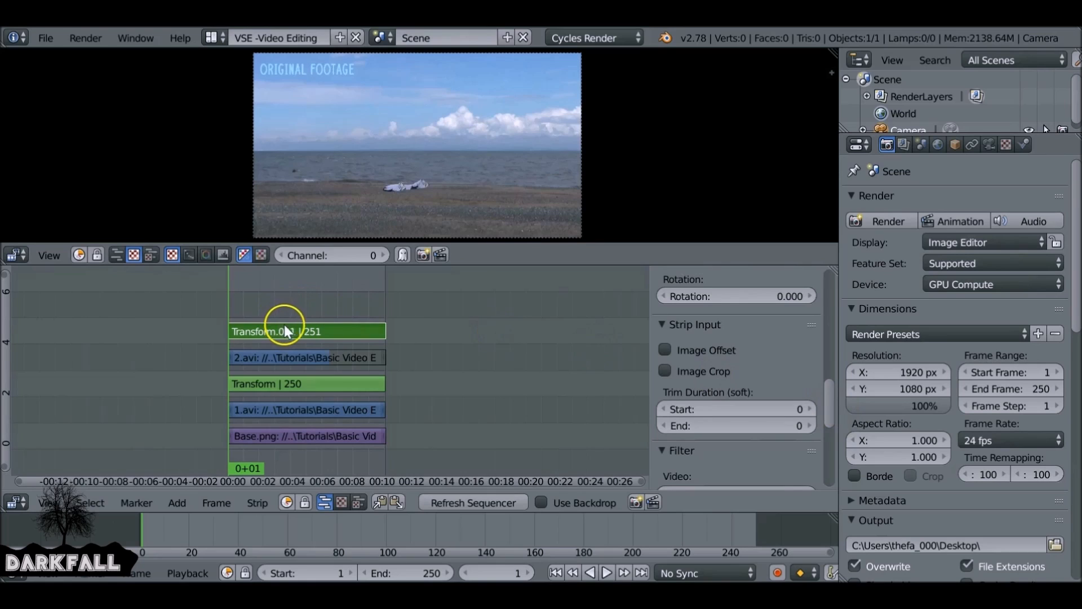
{"action": "left_click_drag", "start_coordinate": [830, 388], "coordinate": [831, 351]}
{"action": "left_click", "coordinate": [691, 355]}
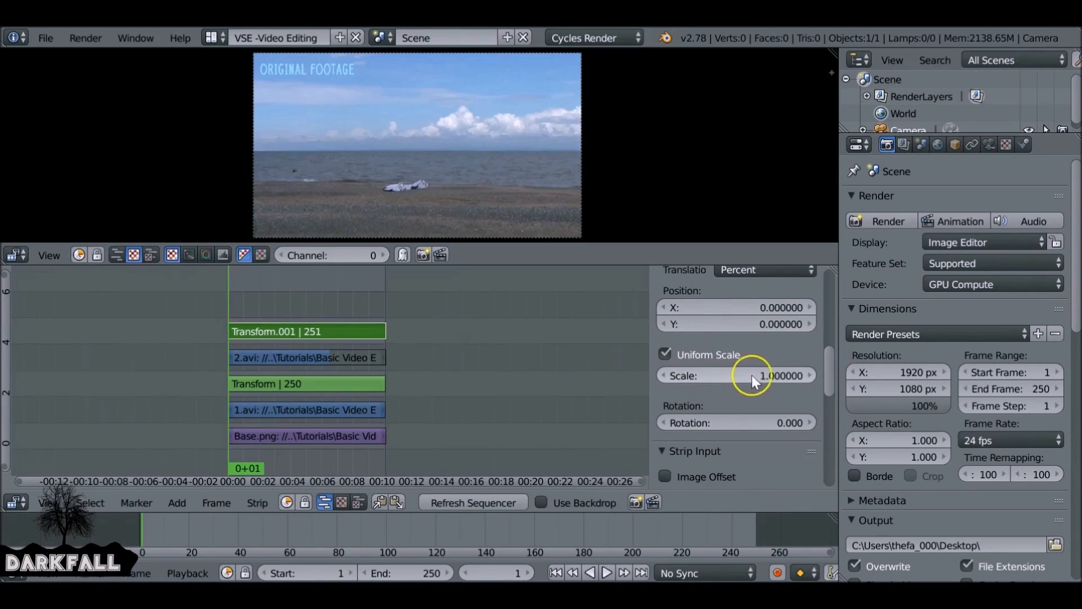
- Copy the first Transform strip's scale of 0.438 onto the new Transform strip
{"action": "left_click", "coordinate": [376, 386]}
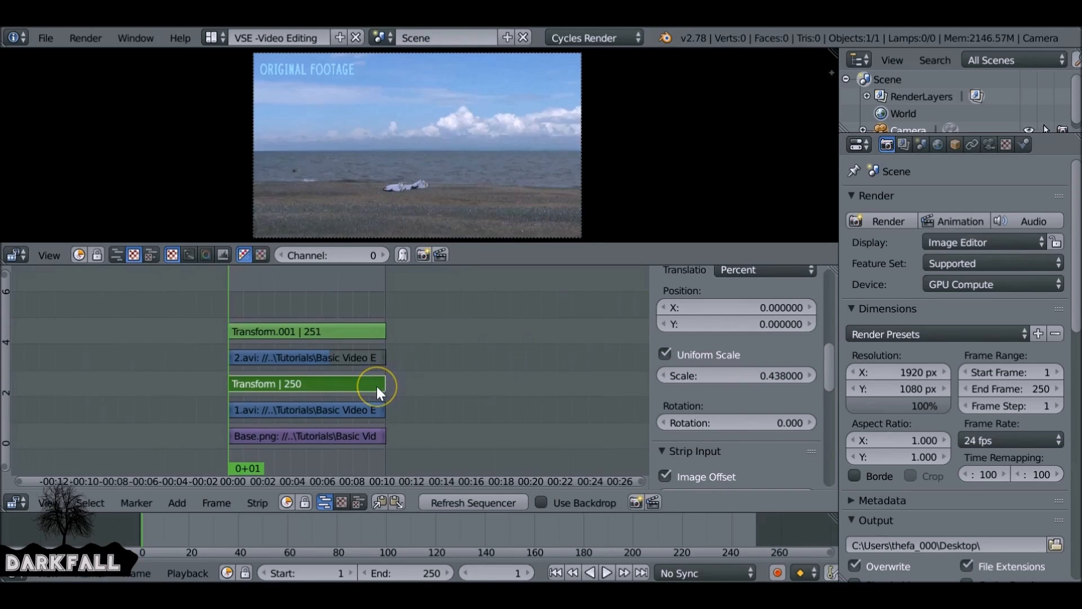
{"action": "left_click", "coordinate": [742, 381]}
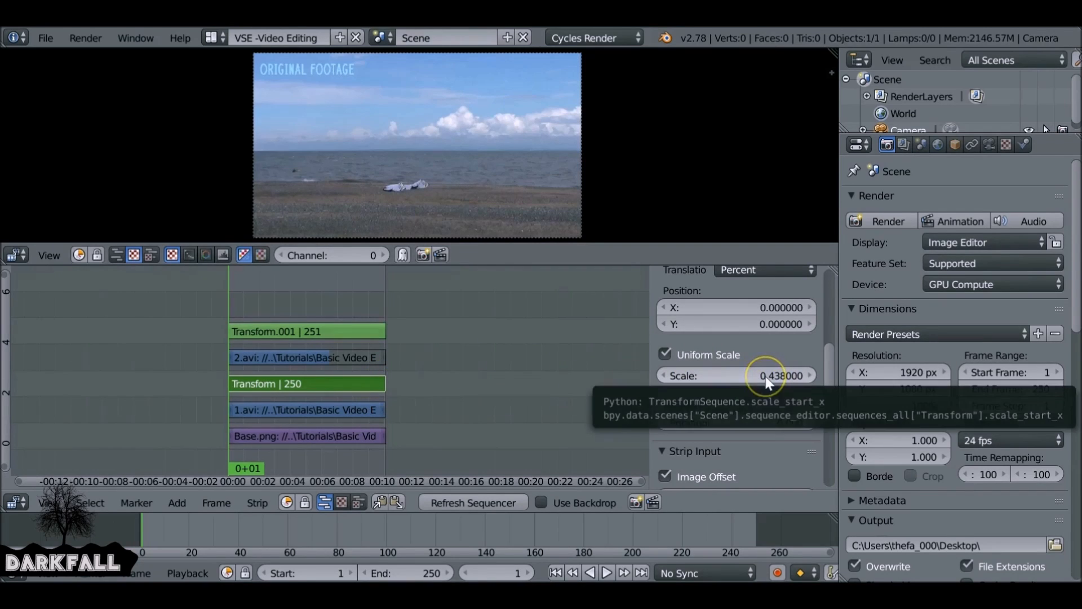
{"action": "right_click", "coordinate": [341, 331]}
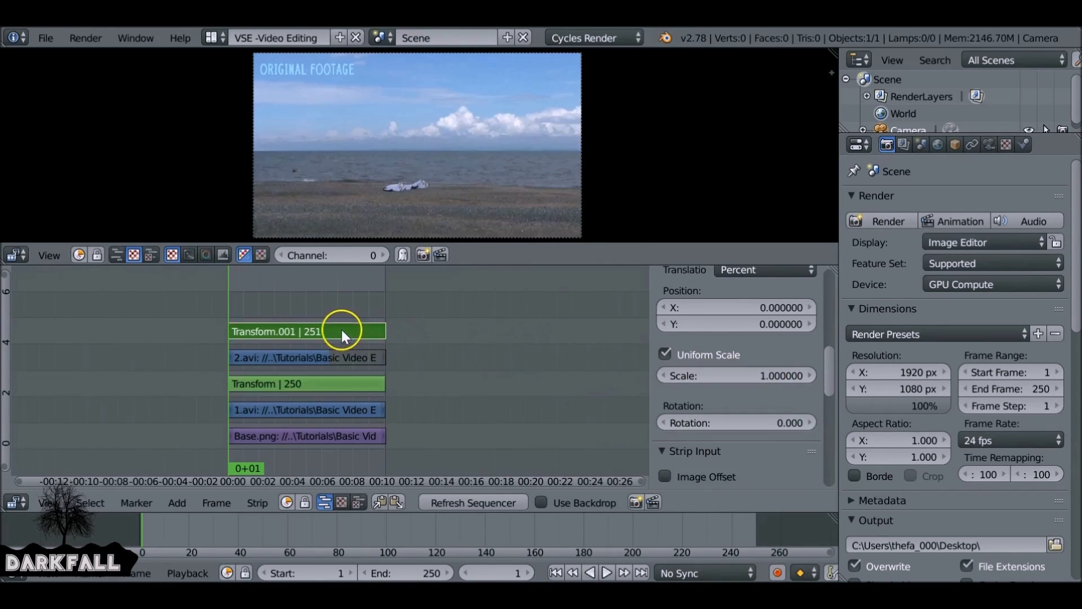
{"action": "left_click_drag", "start_coordinate": [758, 374], "coordinate": [740, 374]}
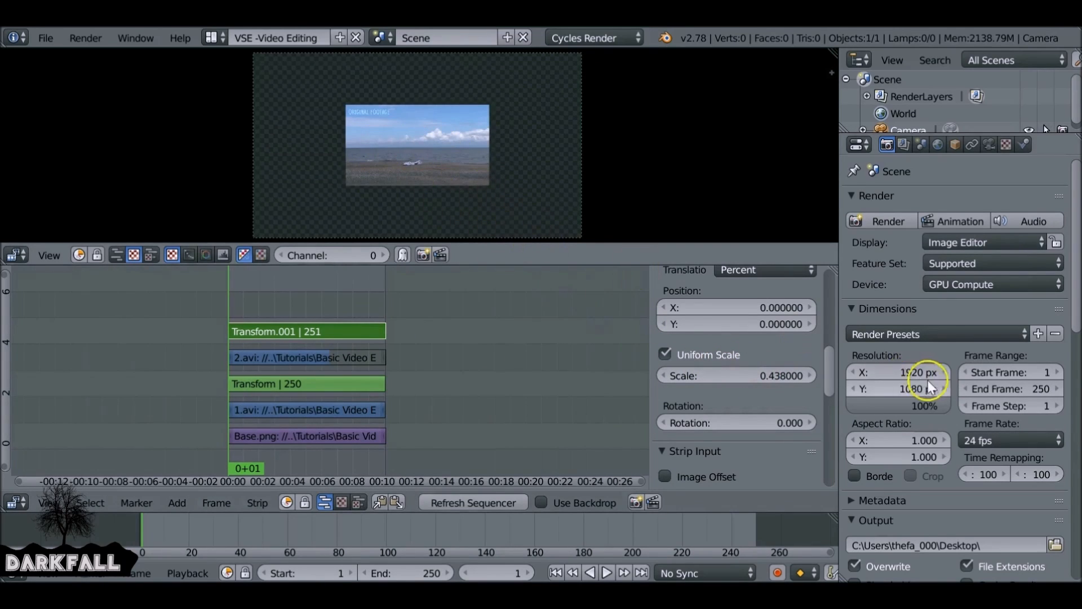
- Set the new Transform strip's blend mode to Alpha Over
{"action": "left_click_drag", "start_coordinate": [829, 367], "coordinate": [829, 271]}
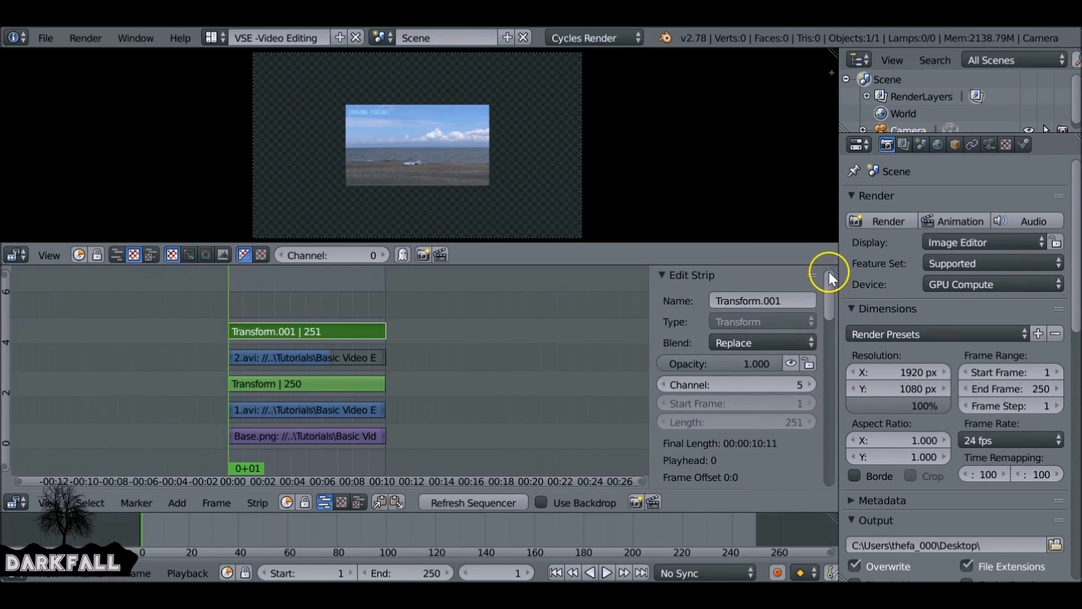
{"action": "left_click", "coordinate": [747, 338]}
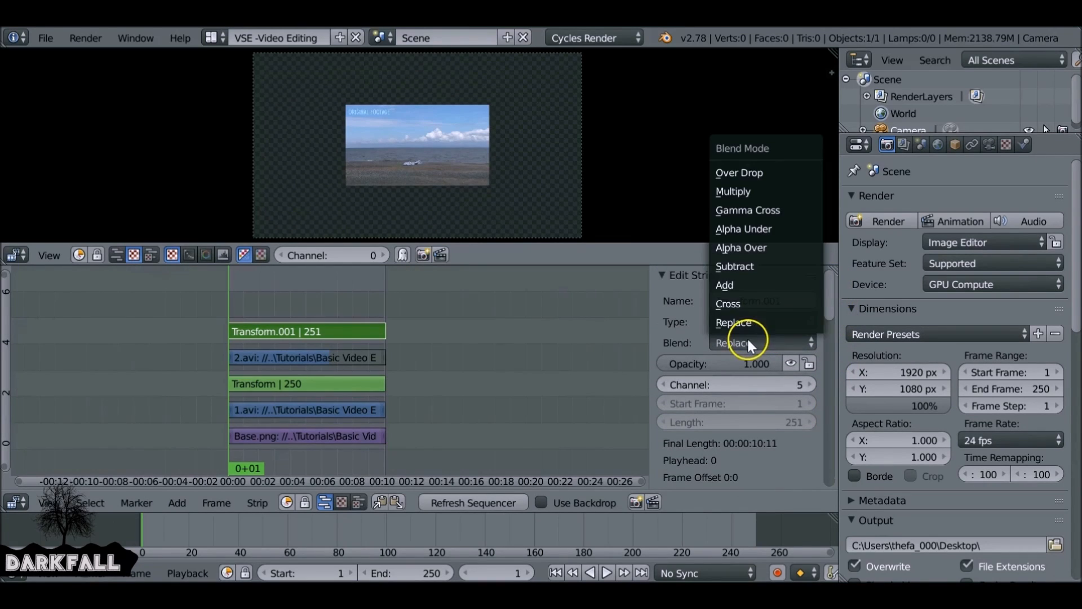
{"action": "left_click", "coordinate": [752, 252]}
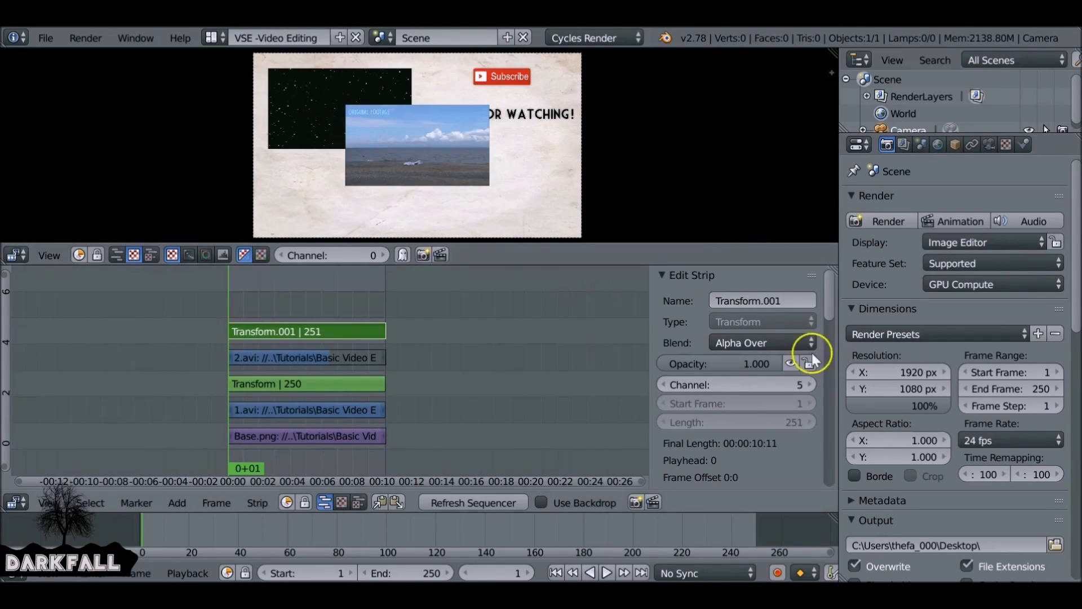
- Scrub into the sequence and inspect each strip's settings in turn, ending on the new Transform strip
{"action": "left_click", "coordinate": [338, 405]}
{"action": "left_click", "coordinate": [279, 403]}
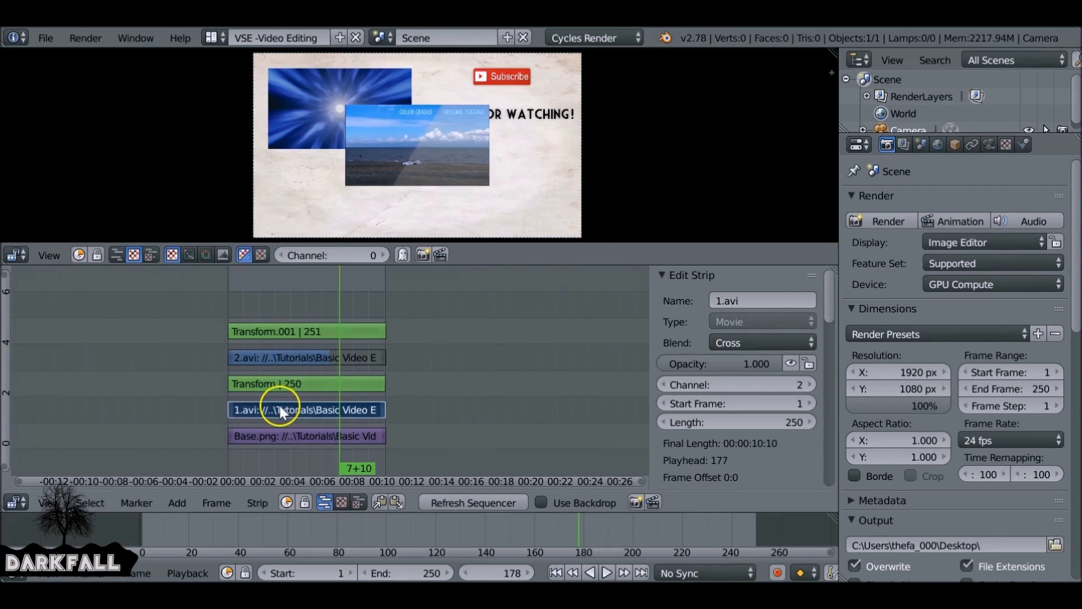
{"action": "left_click", "coordinate": [282, 380]}
{"action": "left_click", "coordinate": [283, 356]}
{"action": "left_click", "coordinate": [289, 330]}
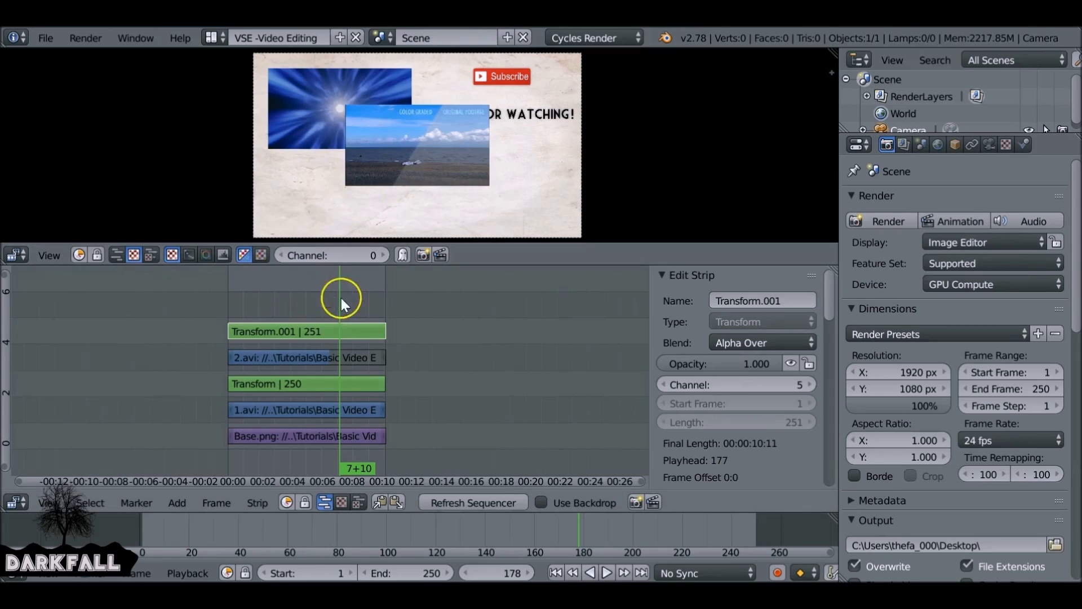
{"action": "left_click", "coordinate": [337, 328]}
- Enable Image Offset in the new Transform strip's input settings
{"action": "scroll", "coordinate": [824, 307], "scroll_direction": "down", "scroll_amount": 7}
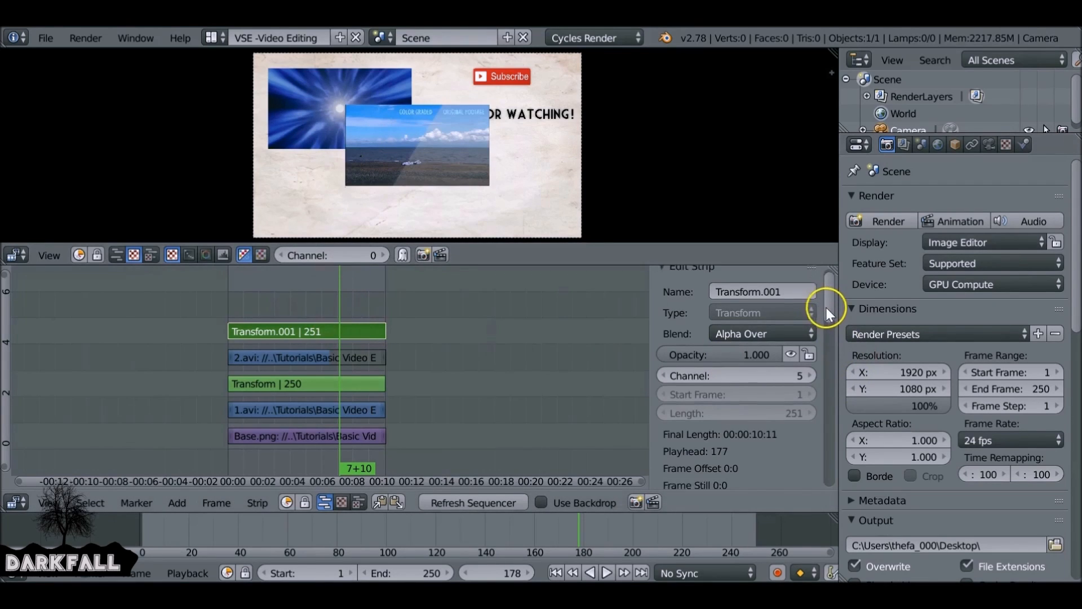
{"action": "scroll", "coordinate": [809, 377], "scroll_direction": "down", "scroll_amount": 6}
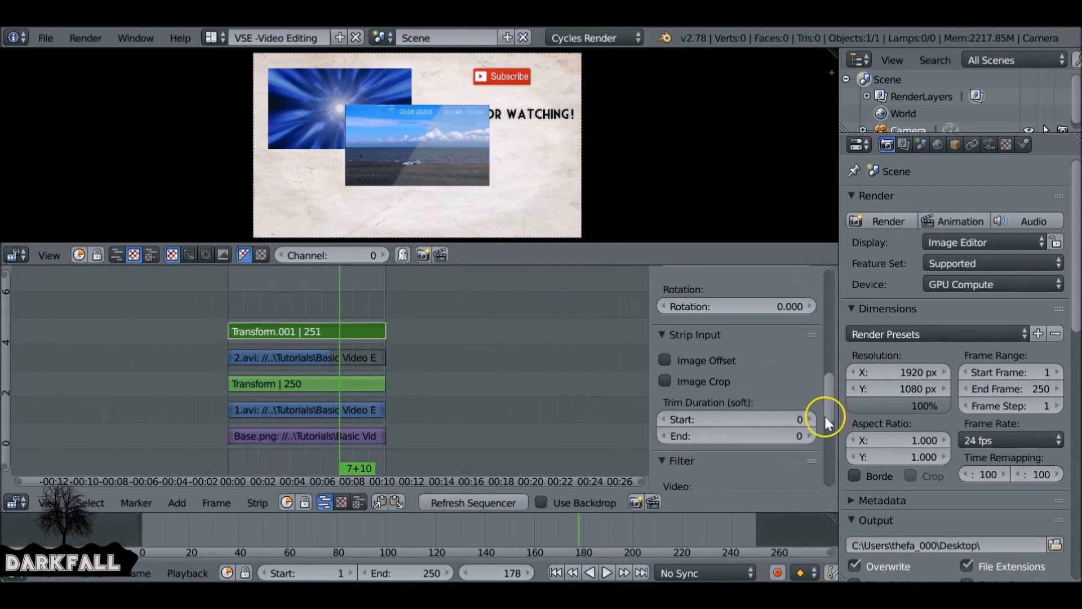
{"action": "left_click", "coordinate": [672, 359]}
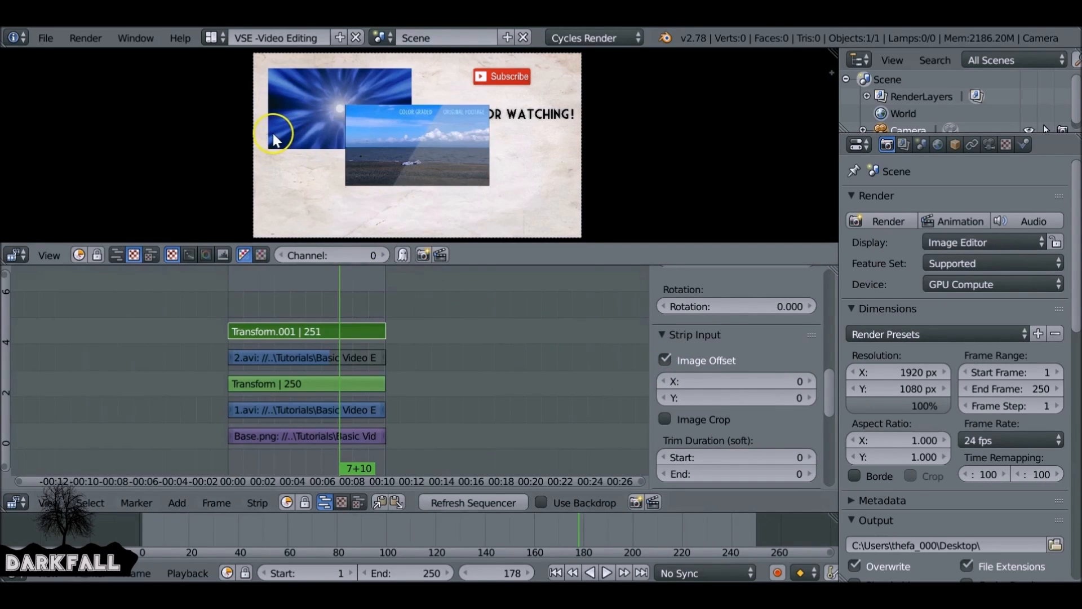
- Copy the X offset -454 from the first Transform strip to the new one and set its Y offset to -284
{"action": "right_click", "coordinate": [309, 381]}
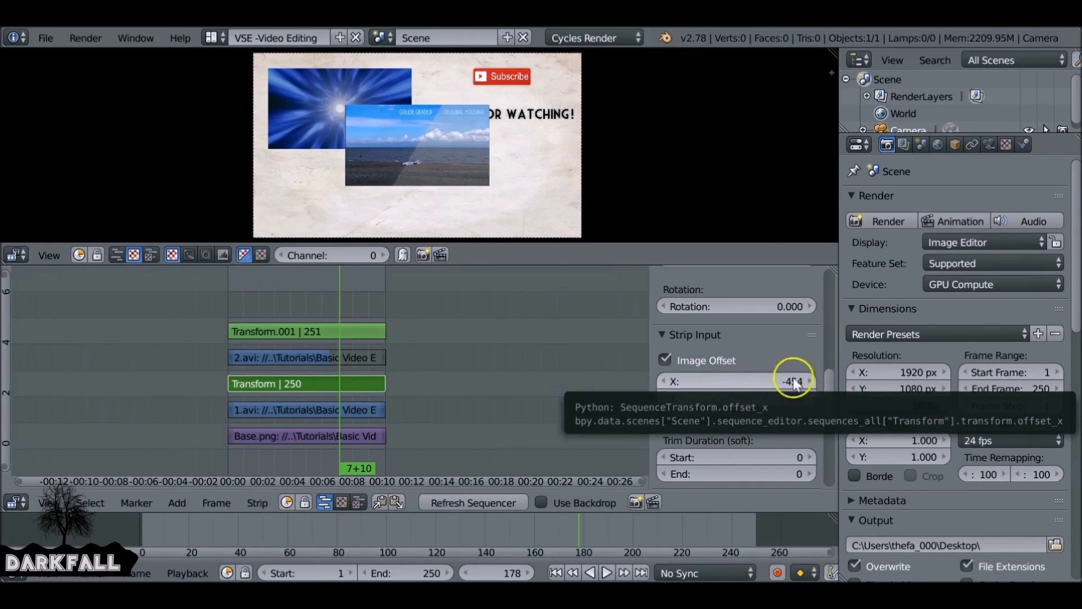
{"action": "right_click", "coordinate": [363, 333]}
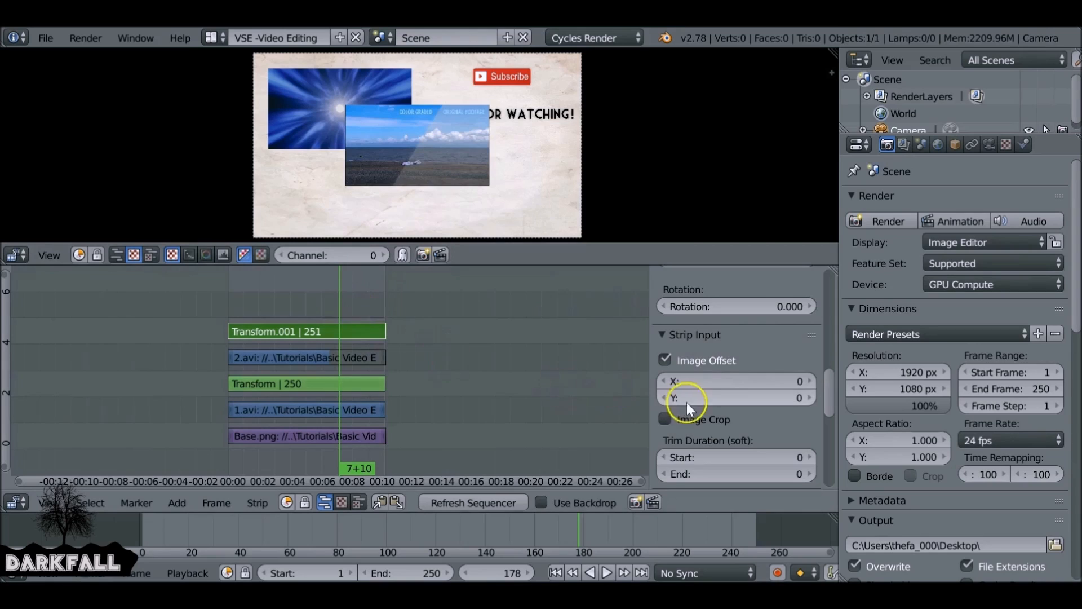
{"action": "type", "text": "-454"}
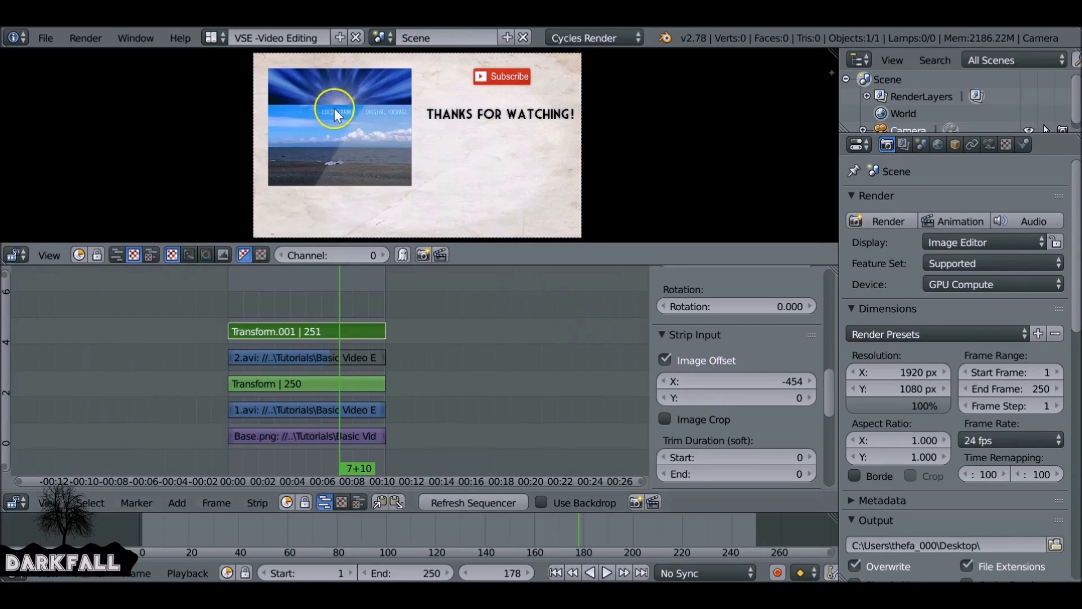
{"action": "left_click_drag", "start_coordinate": [749, 401], "coordinate": [592, 372]}
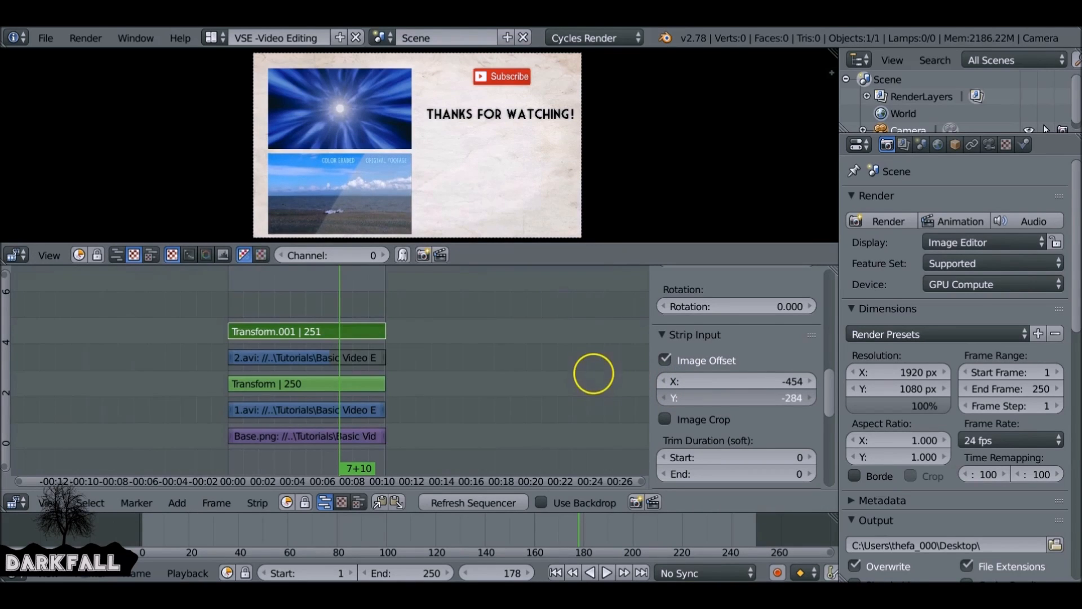
- Raise the first Transform strip's Y offset to 245, undoing an accidental X offset change
{"action": "left_click", "coordinate": [360, 387]}
{"action": "left_click_drag", "start_coordinate": [736, 384], "coordinate": [755, 380]}
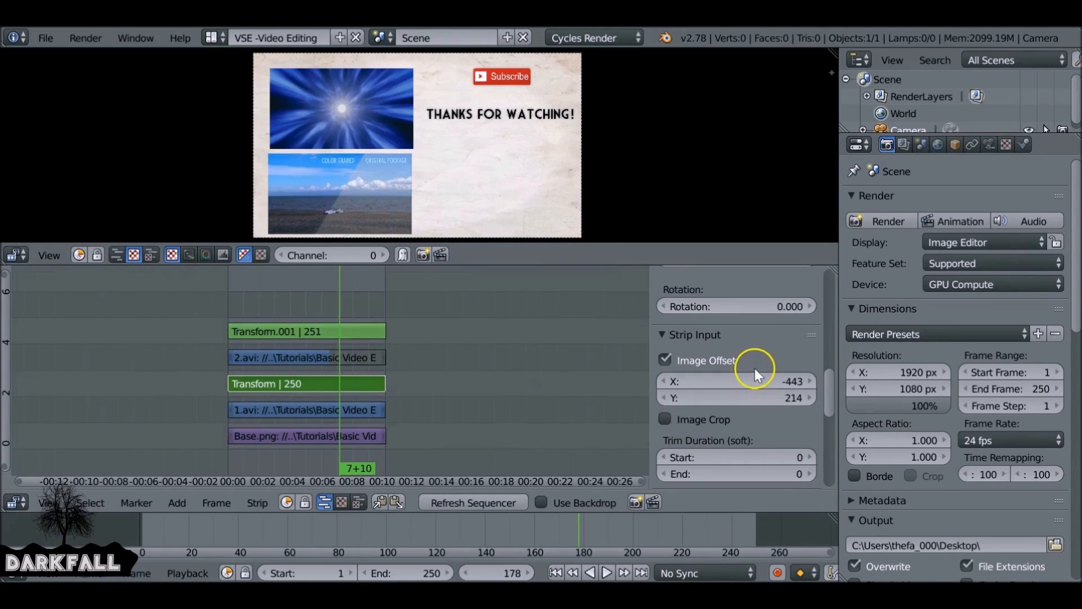
{"action": "key", "text": "ctrl+z"}
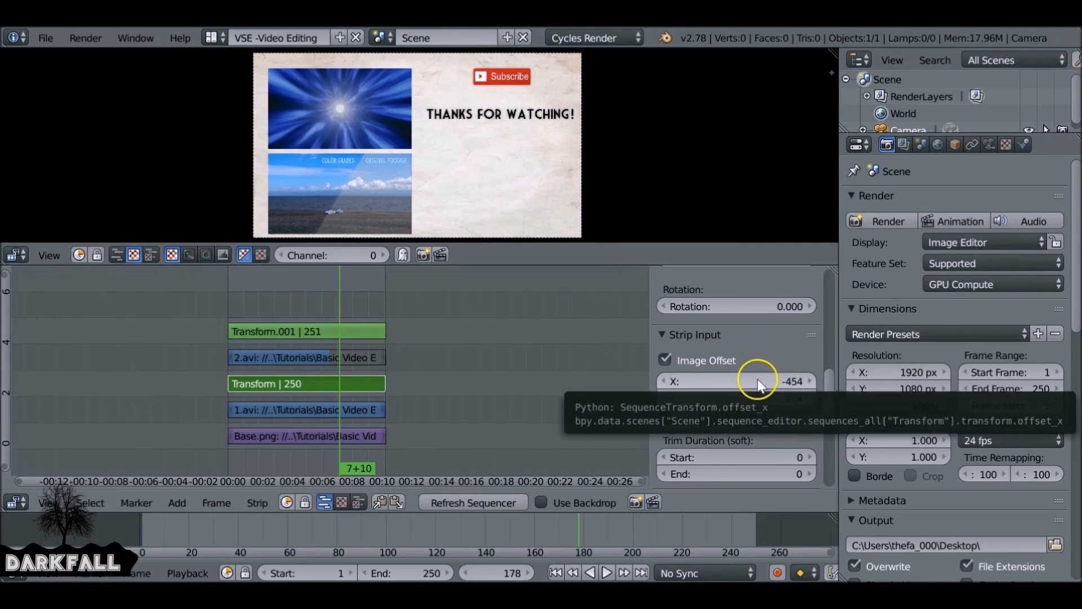
{"action": "mouse_move", "coordinate": [759, 394]}
{"action": "left_mouse_down"}
{"action": "mouse_move", "coordinate": [730, 388]}
{"action": "mouse_move", "coordinate": [772, 389]}
{"action": "left_mouse_up"}
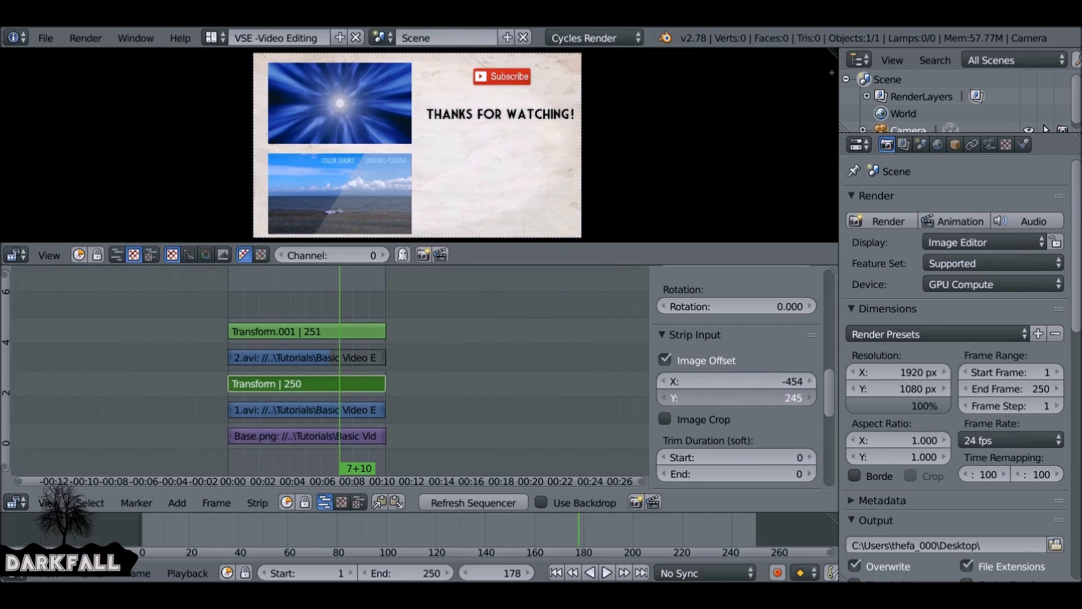
- Set the new Transform strip's Y offset to -269
{"action": "left_click", "coordinate": [367, 330]}
{"action": "left_click_drag", "start_coordinate": [773, 399], "coordinate": [785, 398]}
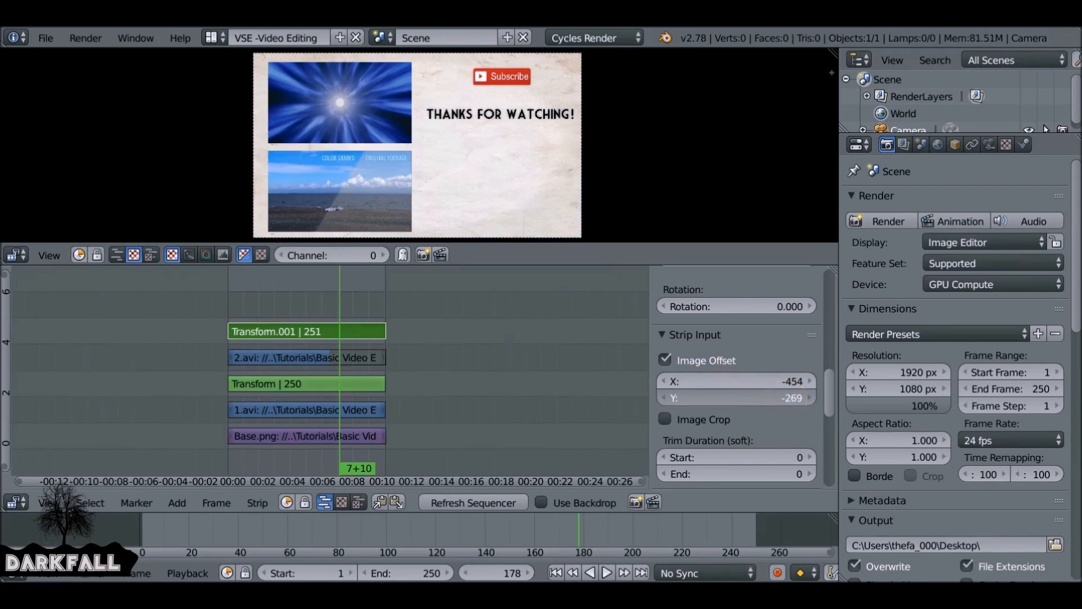
- Add 3.avi as a movie strip at the top of the strip stack and delete its sound strip
{"action": "left_click", "coordinate": [556, 568]}
{"action": "scroll", "coordinate": [393, 317], "scroll_direction": "down", "scroll_amount": 4}
{"action": "middle_click_drag", "start_coordinate": [381, 331], "coordinate": [400, 374]}
{"action": "key", "text": "shift+a"}
{"action": "left_click", "coordinate": [402, 316]}
{"action": "double_click", "coordinate": [431, 171]}
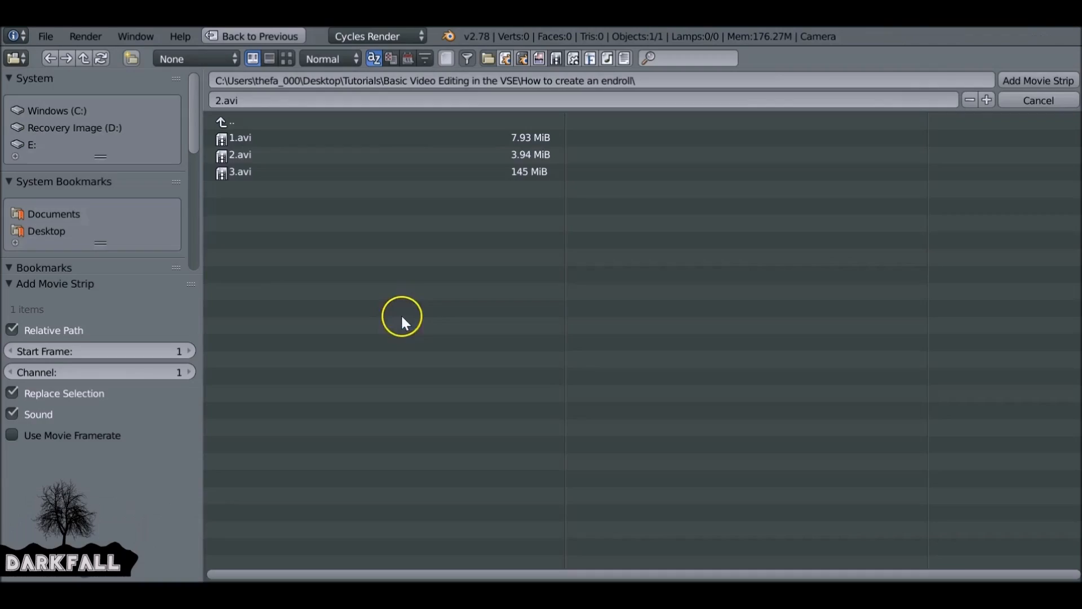
{"action": "left_click_drag", "start_coordinate": [299, 328], "coordinate": [458, 327]}
{"action": "right_click", "coordinate": [451, 350]}
{"action": "key", "text": "x"}
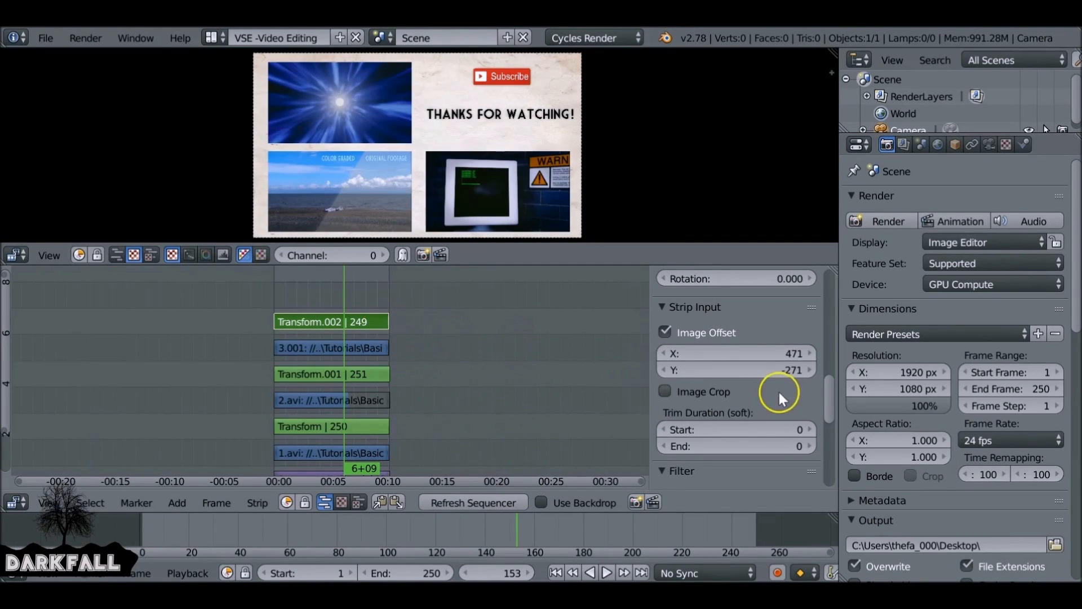
- Play the sequence to about frame 206 and keyframe the Transform.002 strip's opacity at 1.000
{"action": "scroll", "coordinate": [778, 390], "scroll_direction": "up", "scroll_amount": 10}
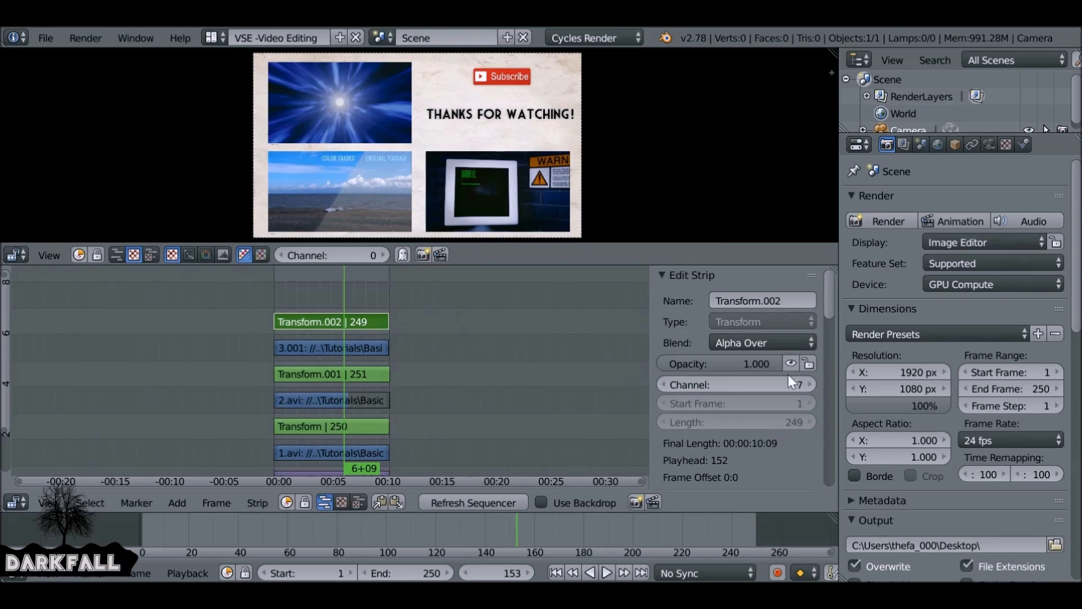
{"action": "left_click_drag", "start_coordinate": [772, 363], "coordinate": [803, 363]}
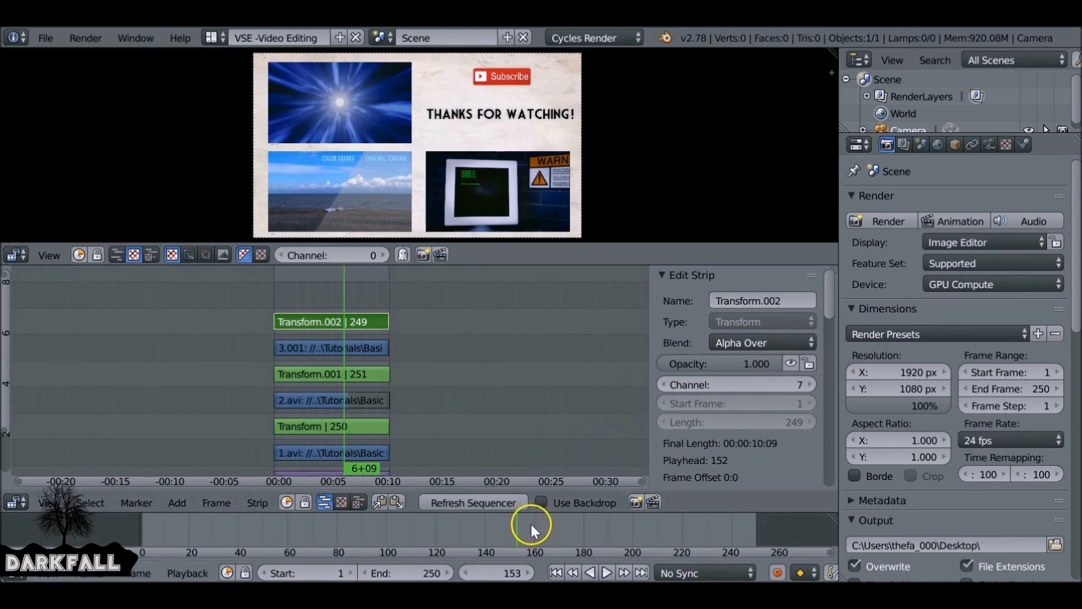
{"action": "key", "text": "alt+a"}
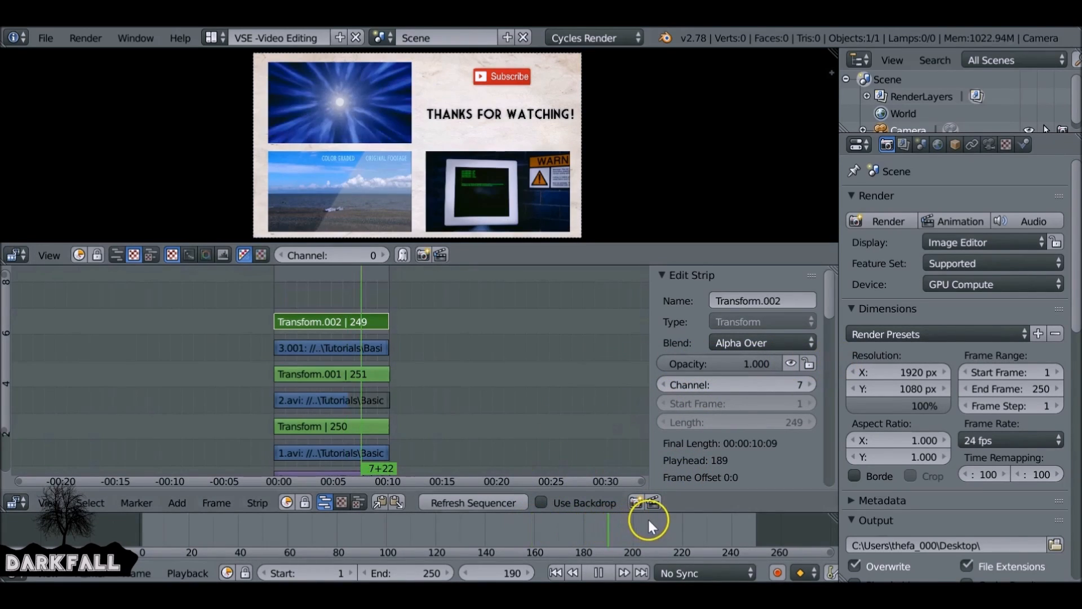
{"action": "key", "text": "alt+a"}
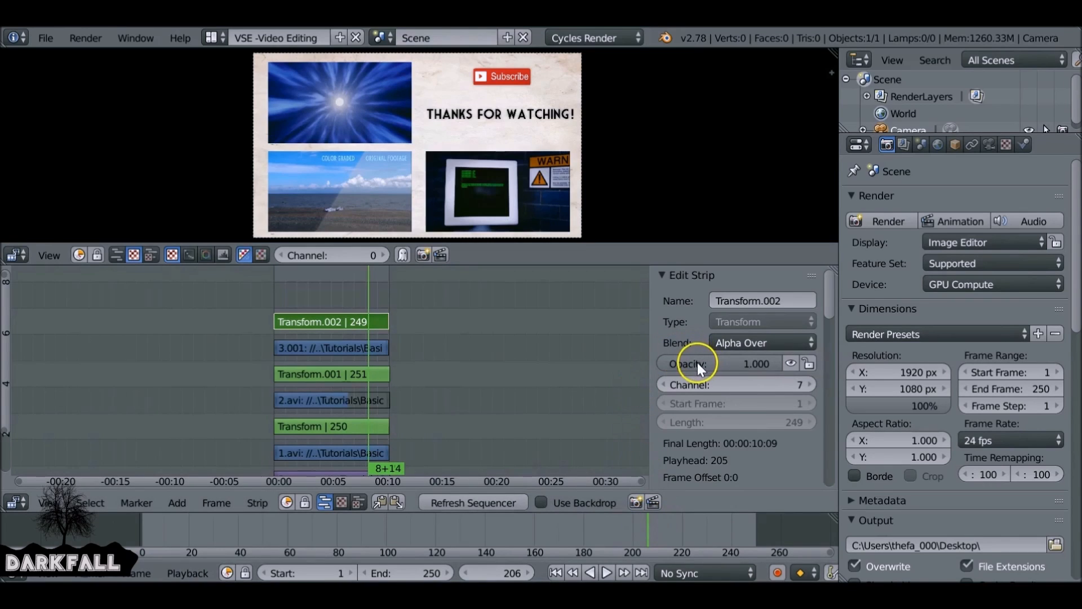
{"action": "key", "text": "i"}
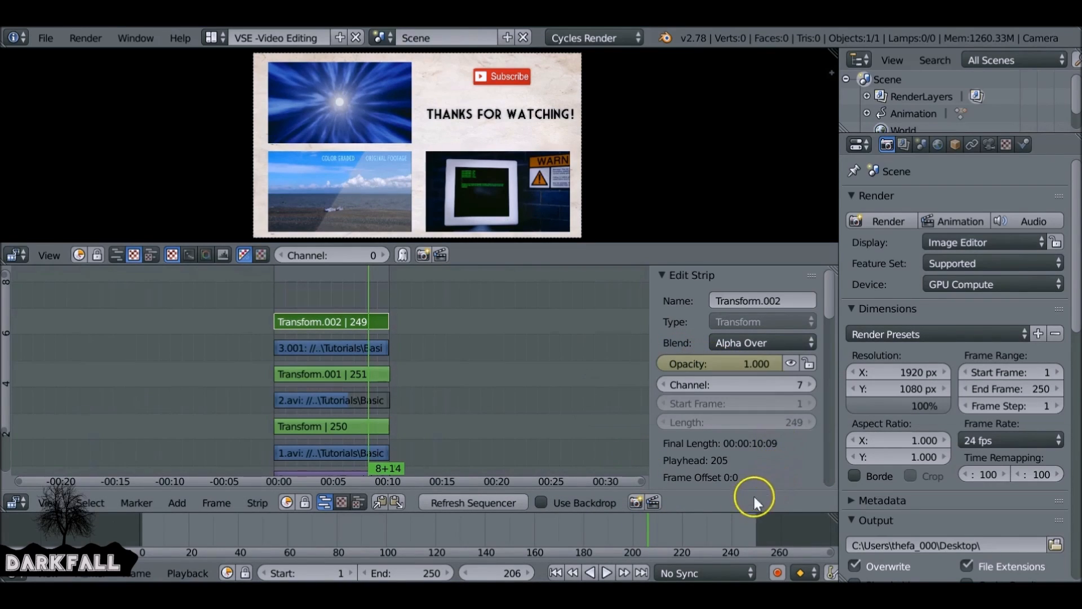
- At frame 248, set the Transform.002 strip's opacity to 0 and keyframe it, then play back the fade-out
{"action": "left_click", "coordinate": [751, 523]}
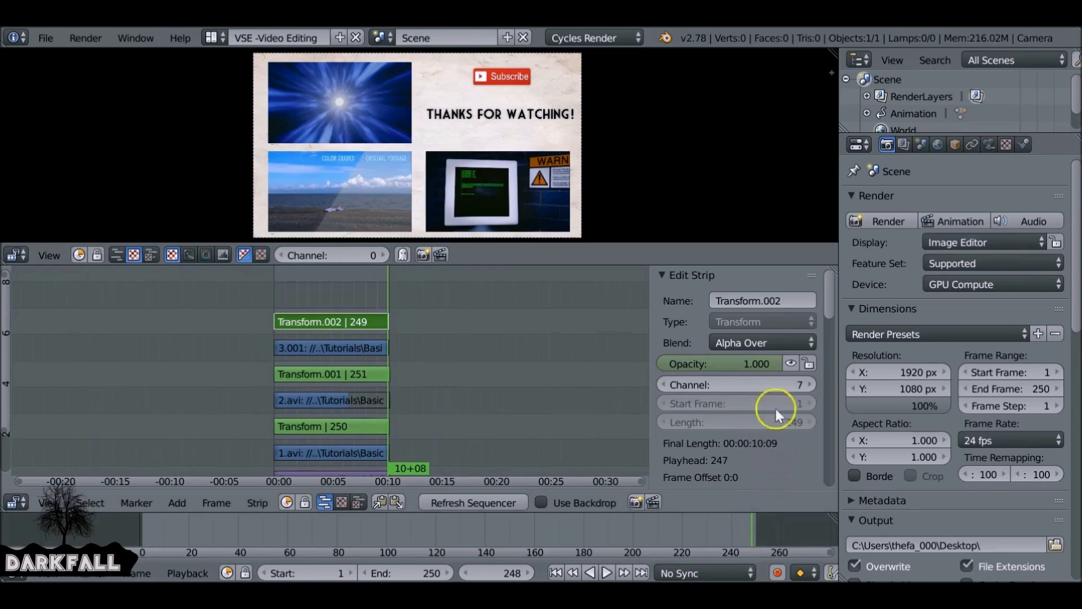
{"action": "left_click_drag", "start_coordinate": [782, 366], "coordinate": [673, 364]}
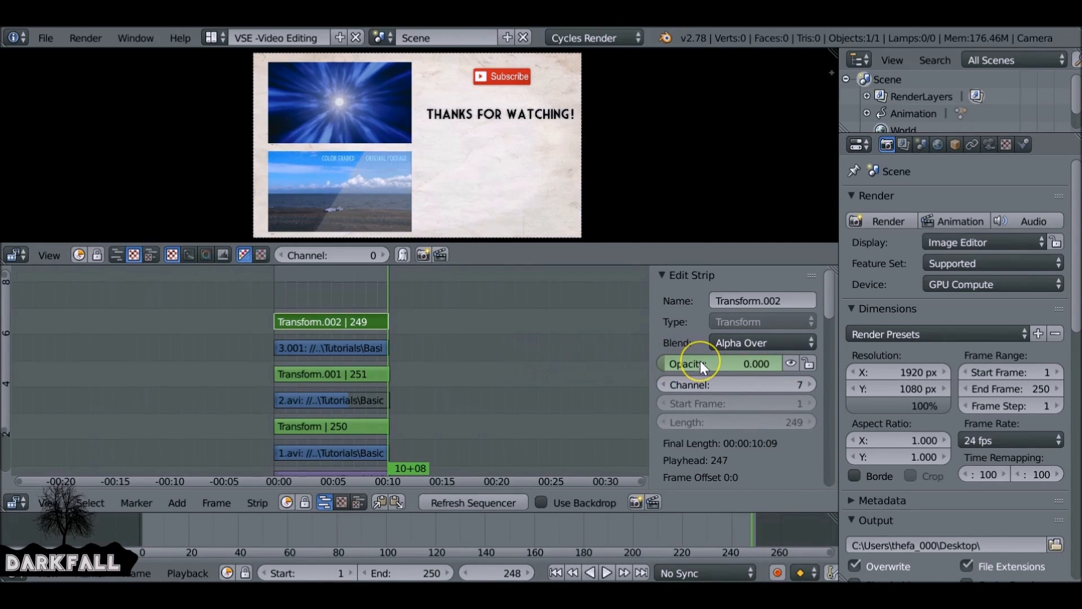
{"action": "key", "text": "i"}
{"action": "left_click", "coordinate": [696, 530]}
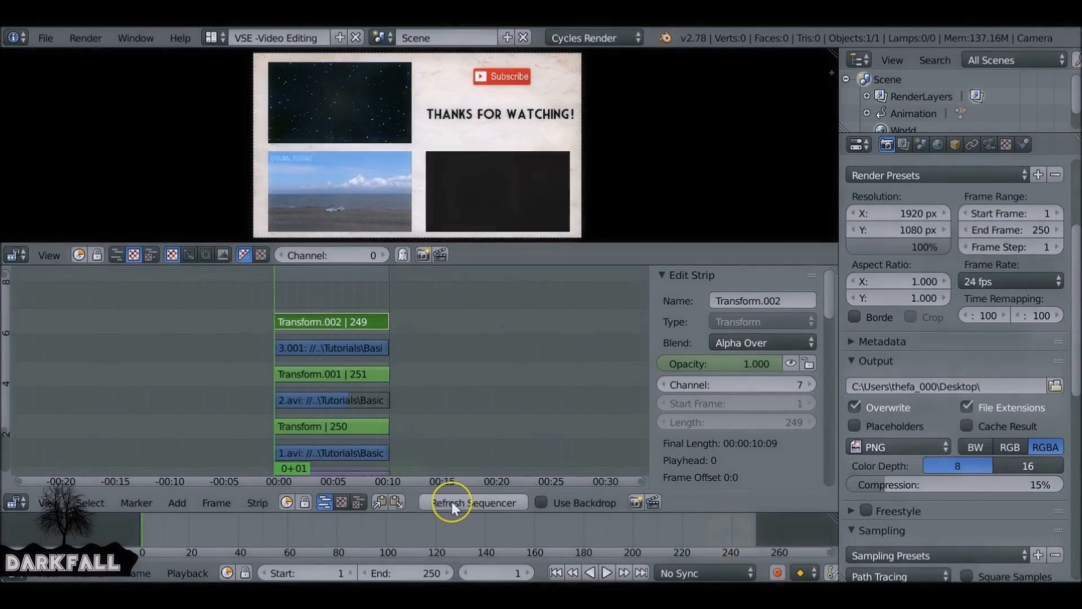
{"action": "left_click", "coordinate": [451, 502]}
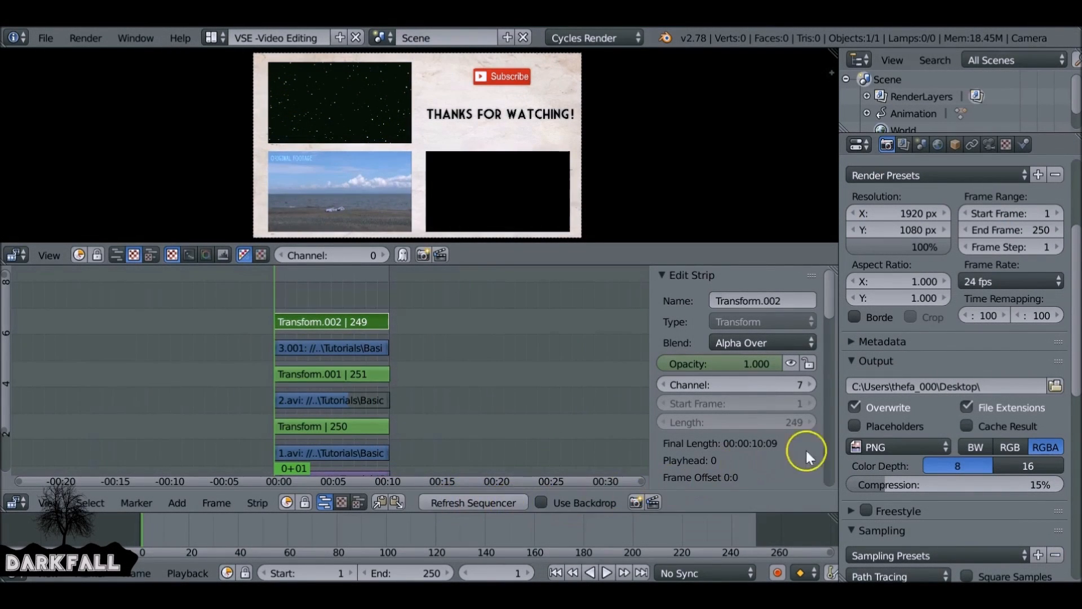
- Set the output file format to H.264 and the frame rate to 25 fps
{"action": "left_click", "coordinate": [890, 446]}
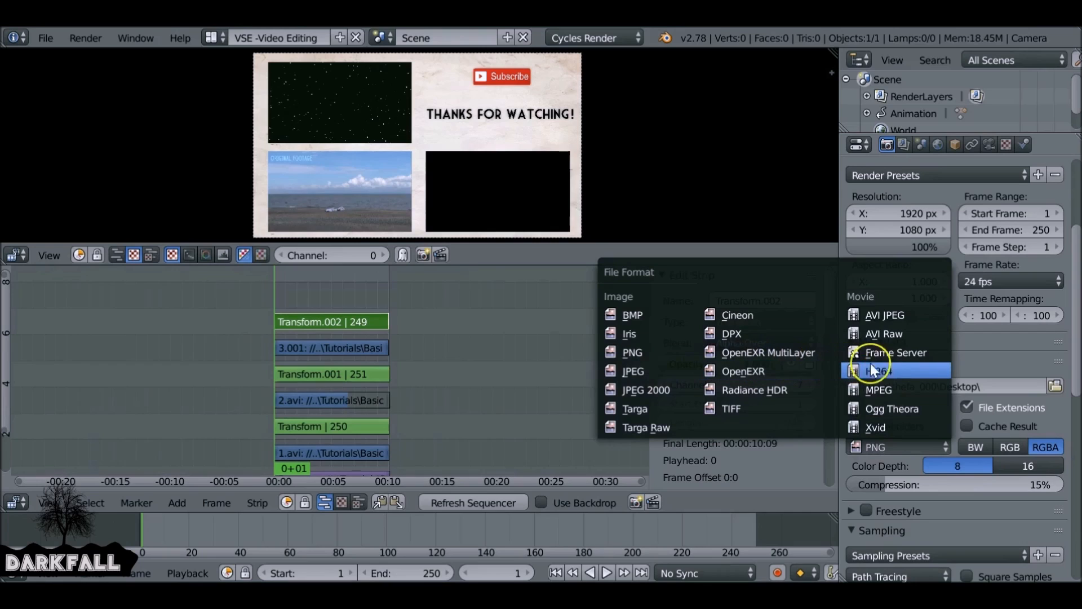
{"action": "left_click", "coordinate": [928, 373]}
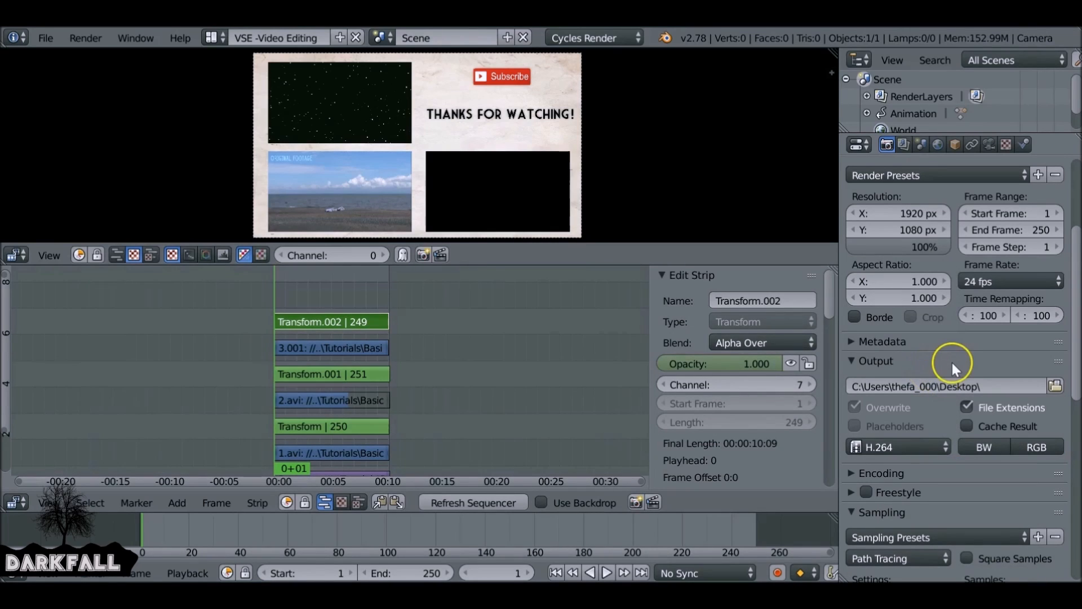
{"action": "left_click", "coordinate": [1001, 280]}
{"action": "left_click", "coordinate": [1009, 334]}
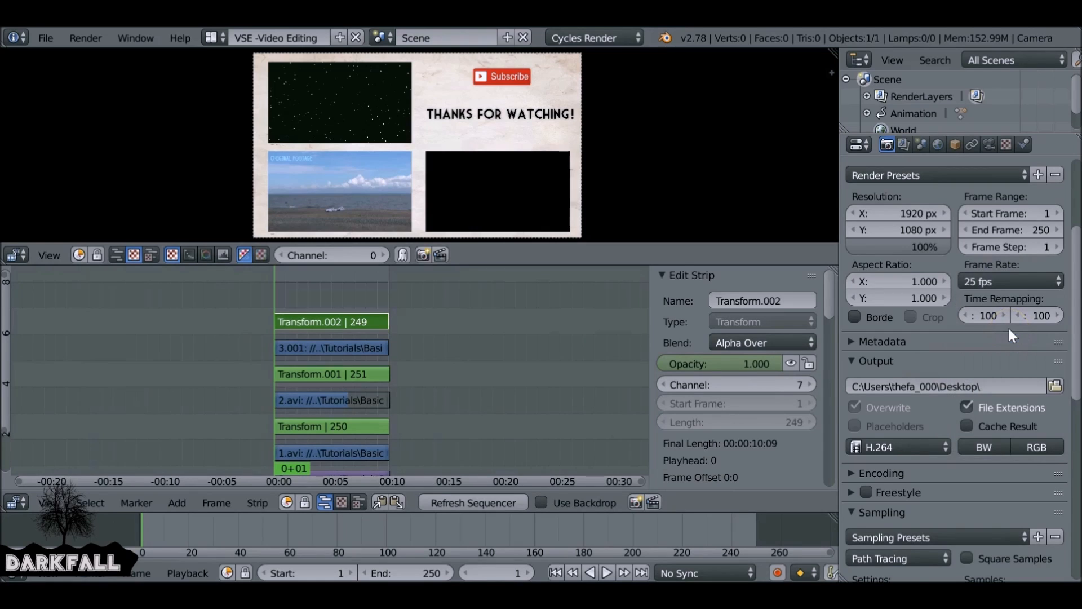
- Set the output path to the Tutorials\Basic Video Editing in the VSE\How to create an endroll folder
{"action": "left_click", "coordinate": [1055, 386]}
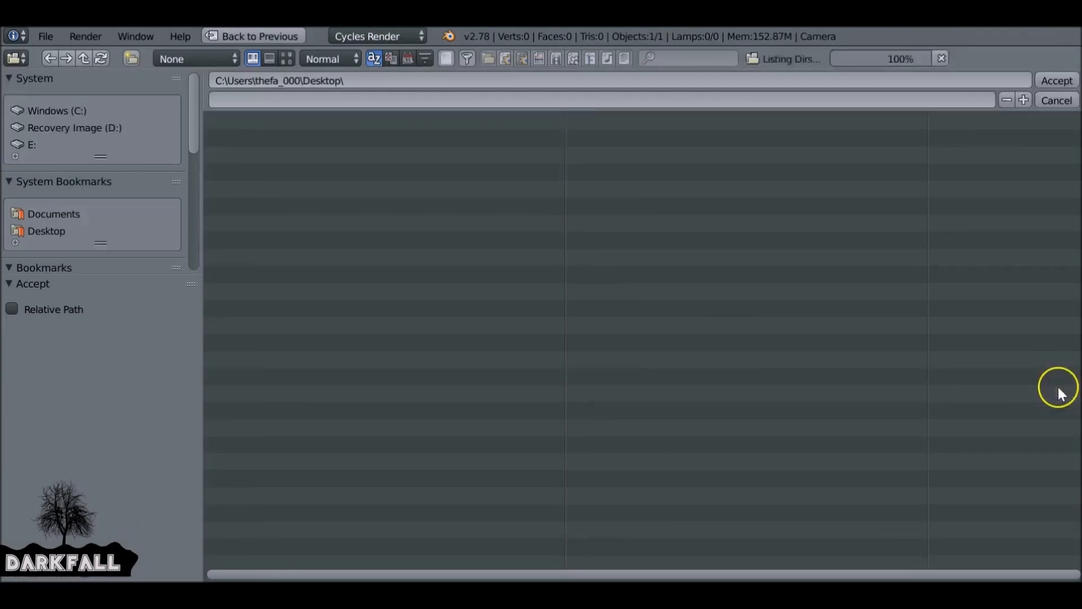
{"action": "left_click", "coordinate": [604, 140]}
{"action": "left_click", "coordinate": [282, 240]}
{"action": "left_click", "coordinate": [275, 135]}
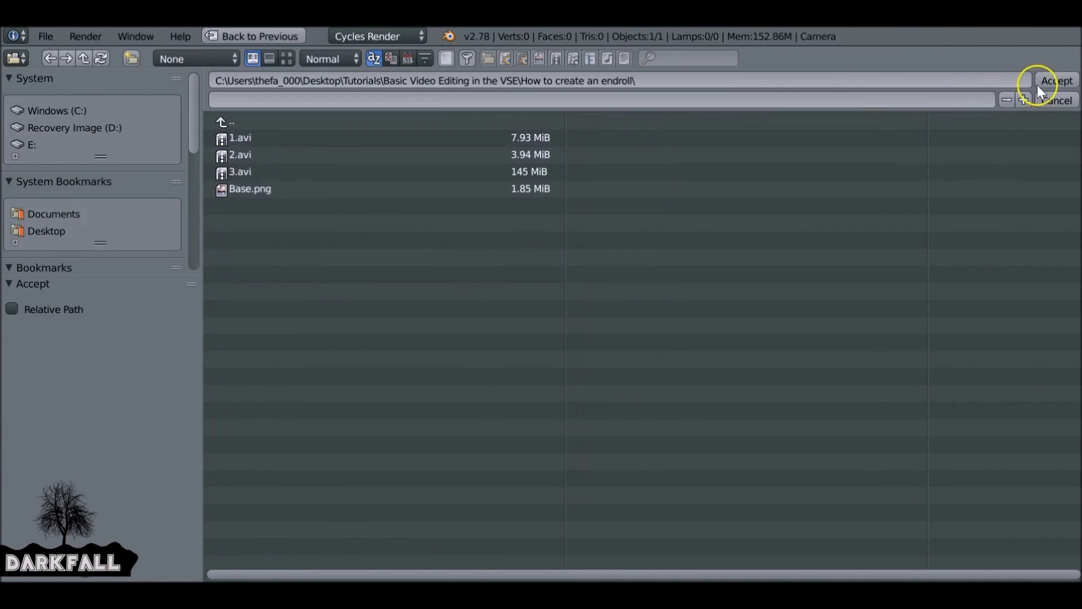
{"action": "left_click", "coordinate": [1040, 82]}
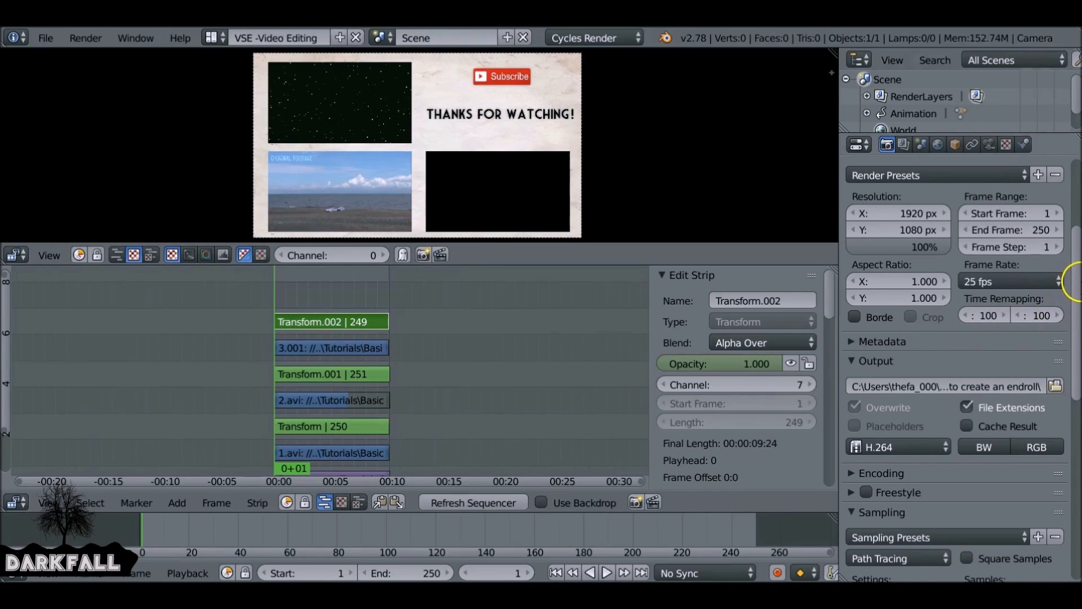
- Render the animation
{"action": "scroll", "coordinate": [949, 215], "scroll_direction": "up", "scroll_amount": 2}
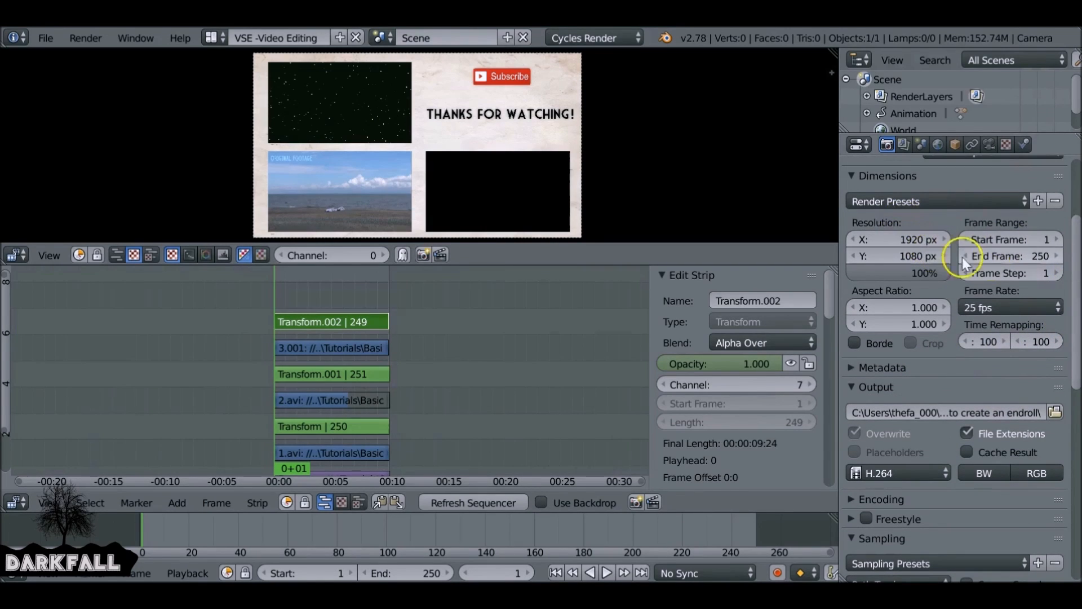
{"action": "left_click_drag", "start_coordinate": [1078, 260], "coordinate": [1065, 212]}
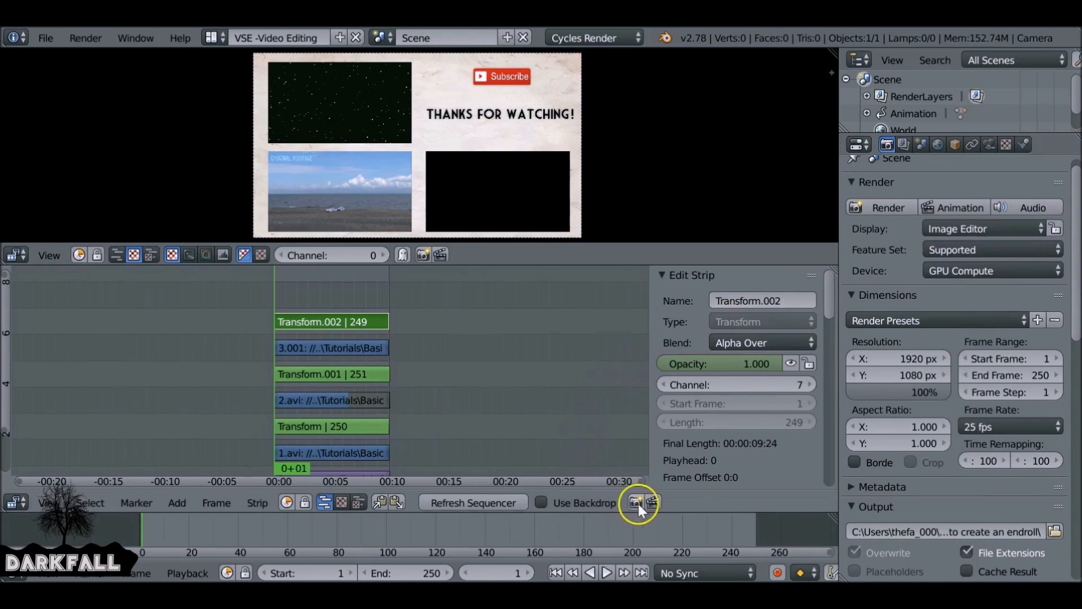
{"action": "left_click", "coordinate": [652, 502]}
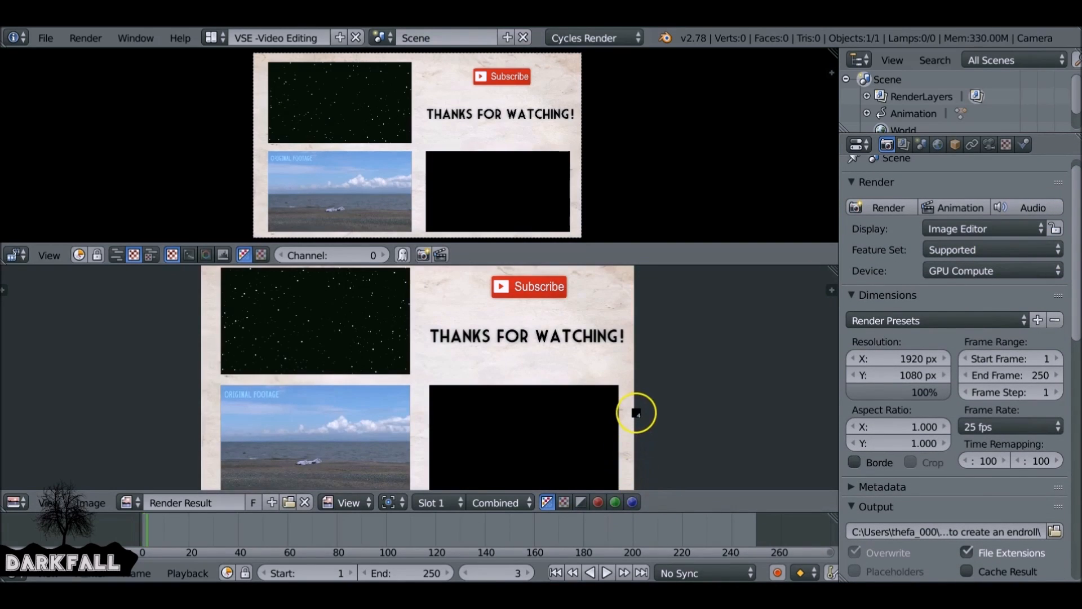